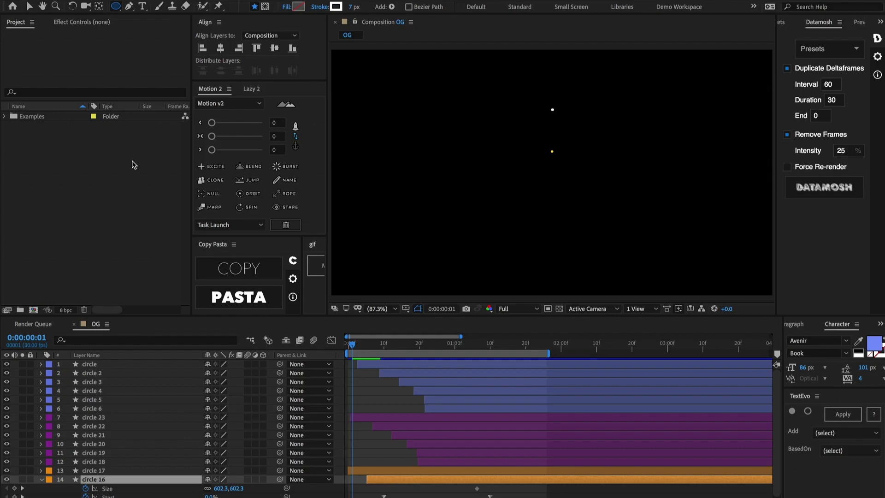
# Create a new composition named Transition
pyautogui.hotkey('ctrl', 'n')
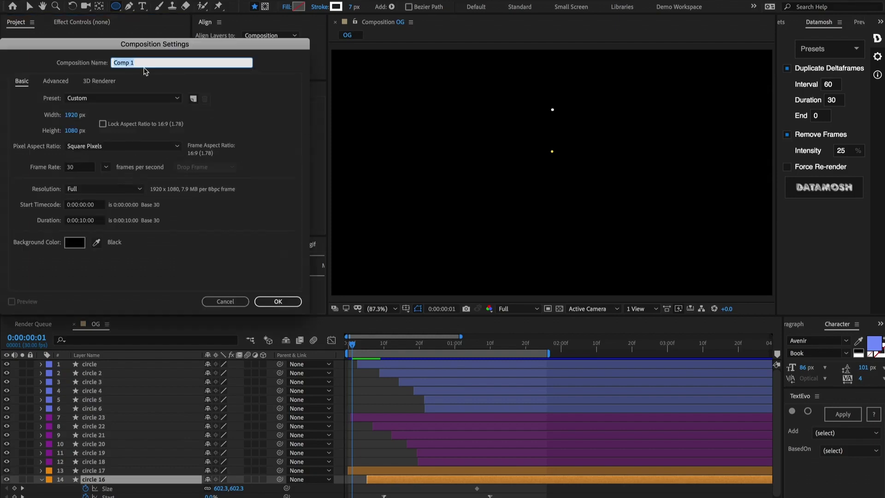
pyautogui.write('Transition')
pyautogui.click(278, 300)
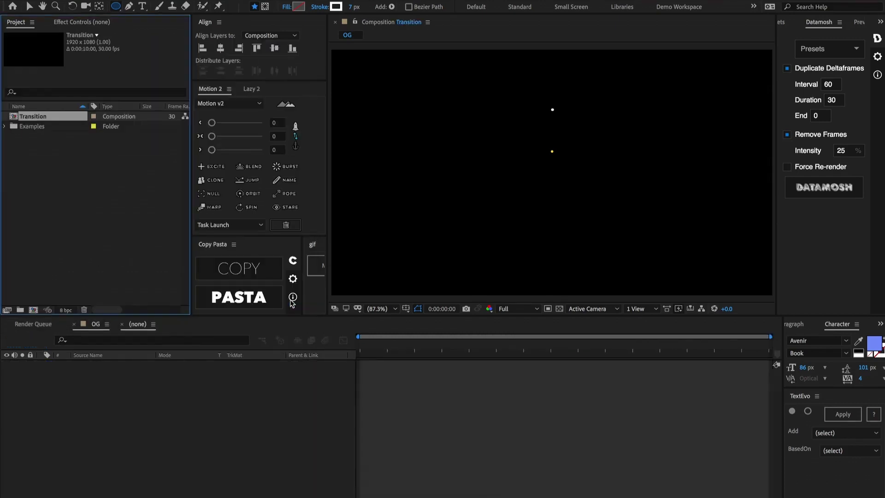
# Draw an ellipse and centre it horizontally and vertically in the frame
pyautogui.click(115, 6)
pyautogui.click(160, 28)
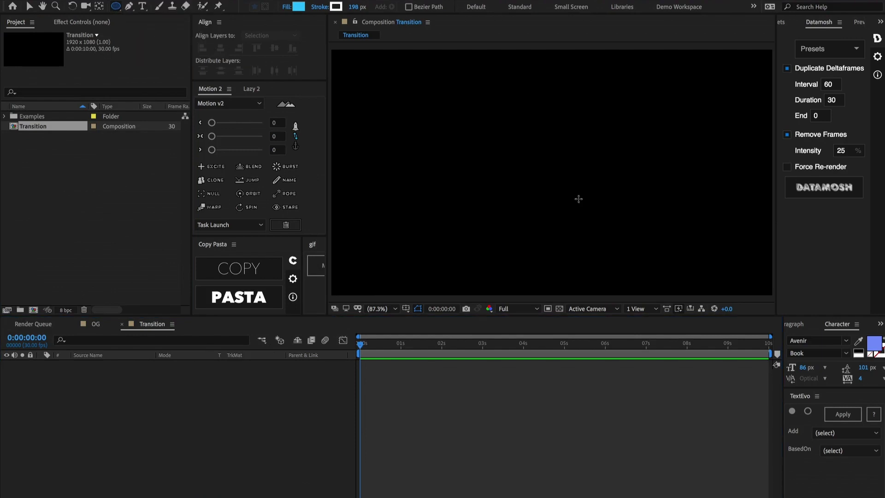
pyautogui.moveTo(496, 112); pyautogui.dragTo(592, 199)
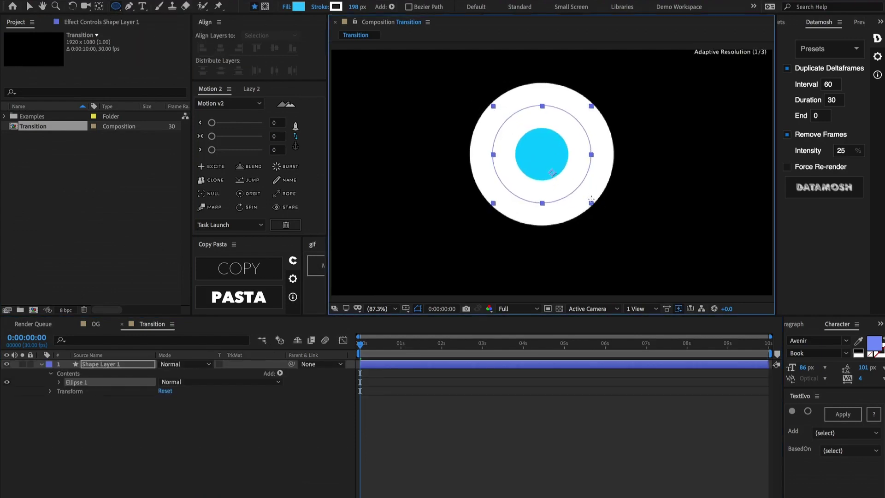
pyautogui.click(221, 48)
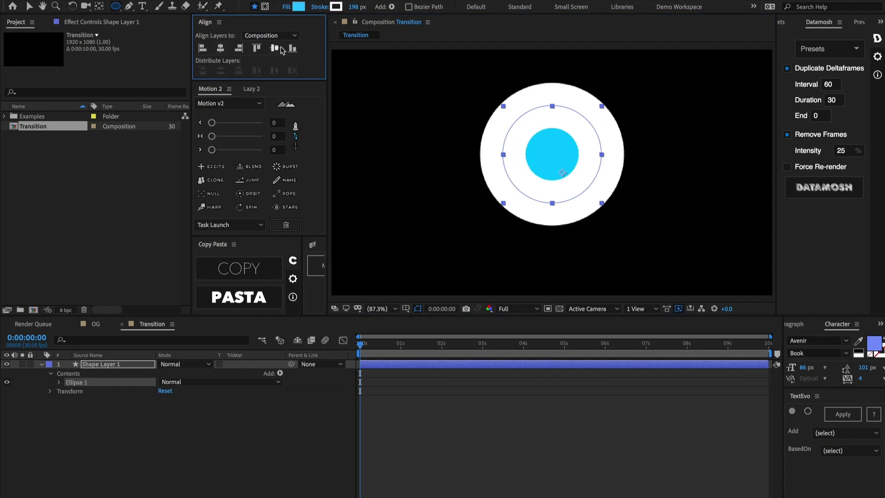
pyautogui.click(275, 48)
# Give the circle a 5 px stroke and no fill
pyautogui.click(357, 7)
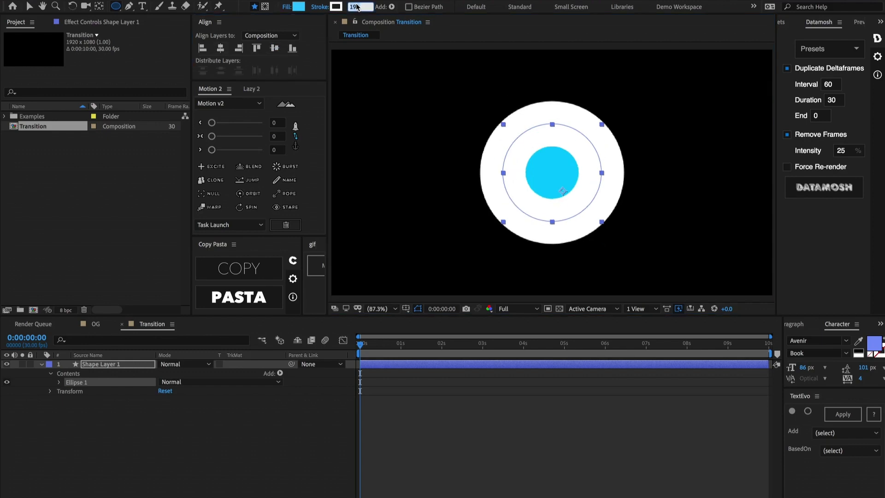
pyautogui.write('5')
pyautogui.press('Return')
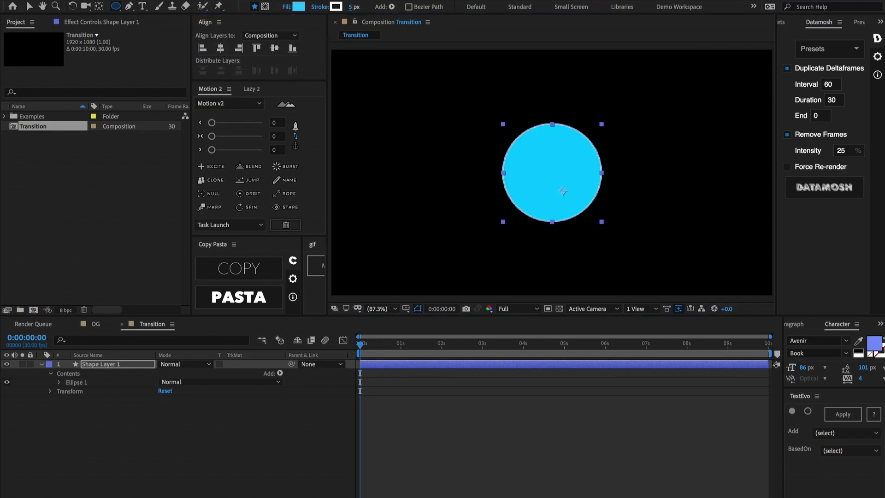
pyautogui.click(289, 7)
pyautogui.click(14, 63)
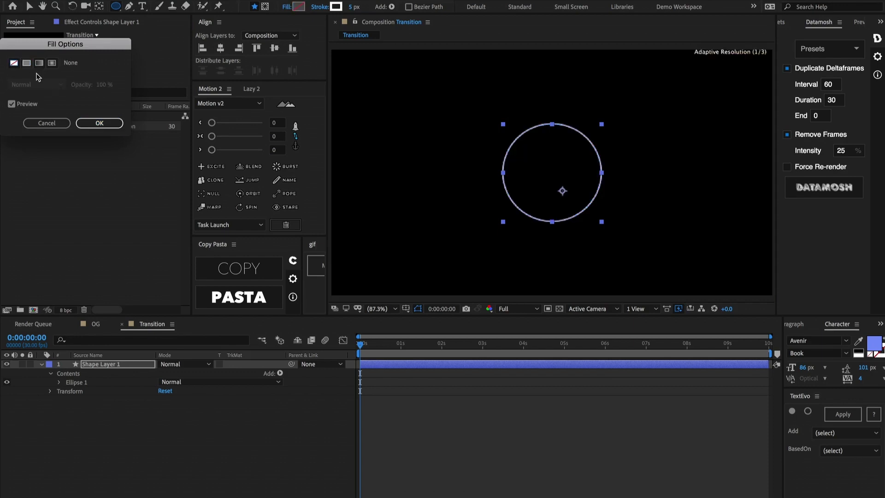
pyautogui.click(99, 123)
pyautogui.hotkey('ctrl', 'f')
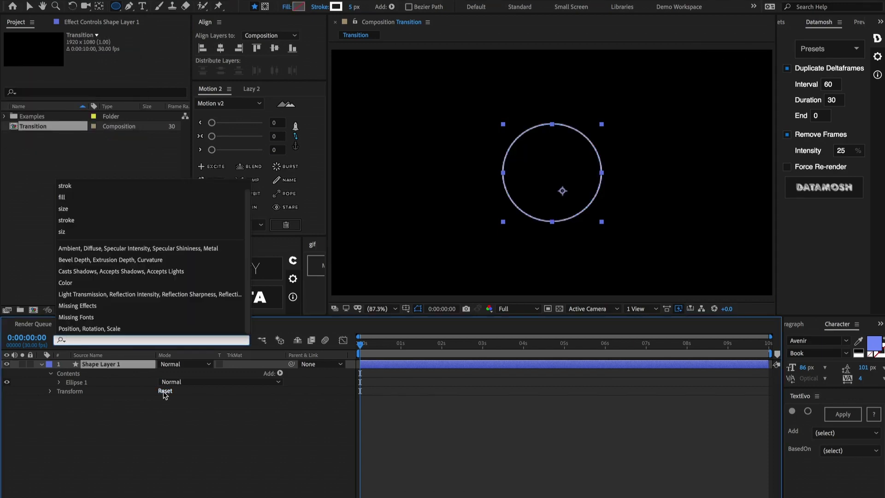
# Filter the timeline to 'size' and set a 200×200 Size keyframe on the circle
pyautogui.write('size')
pyautogui.press('Return')
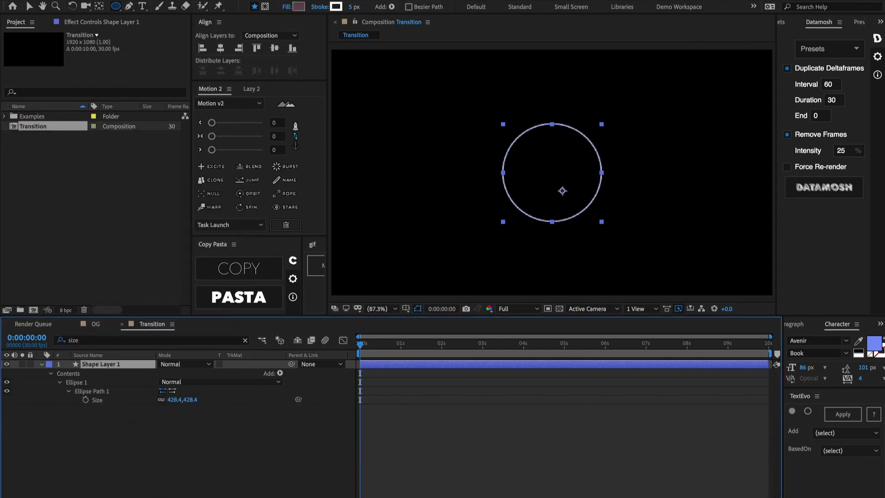
pyautogui.click(85, 400)
pyautogui.click(176, 400)
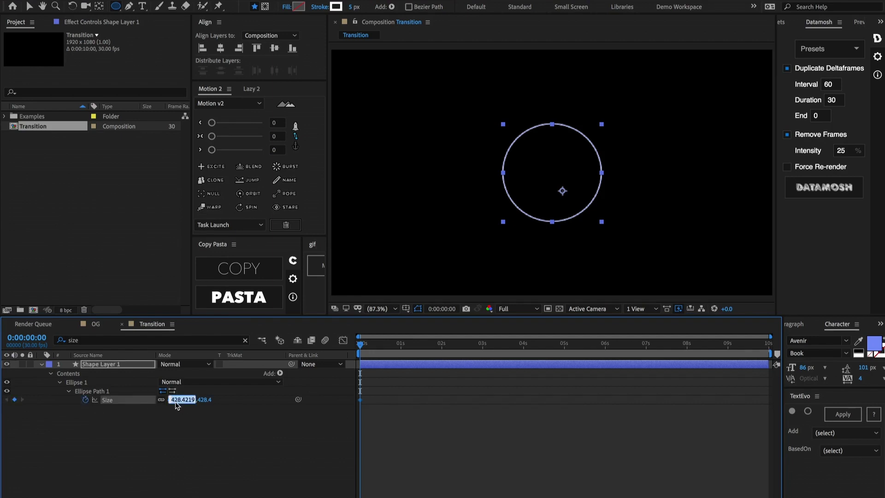
pyautogui.write('200')
pyautogui.press('Return')
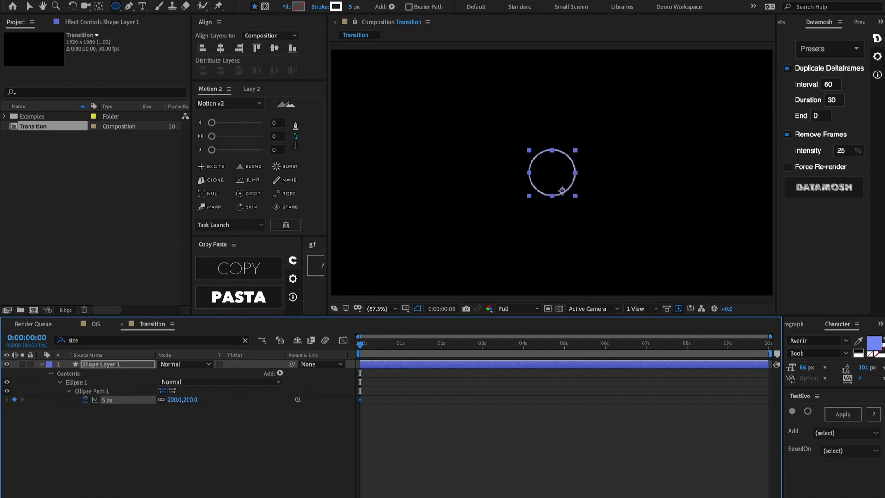
# Duplicate the circle layer into six copies and show every layer's Size
pyautogui.click(369, 366)
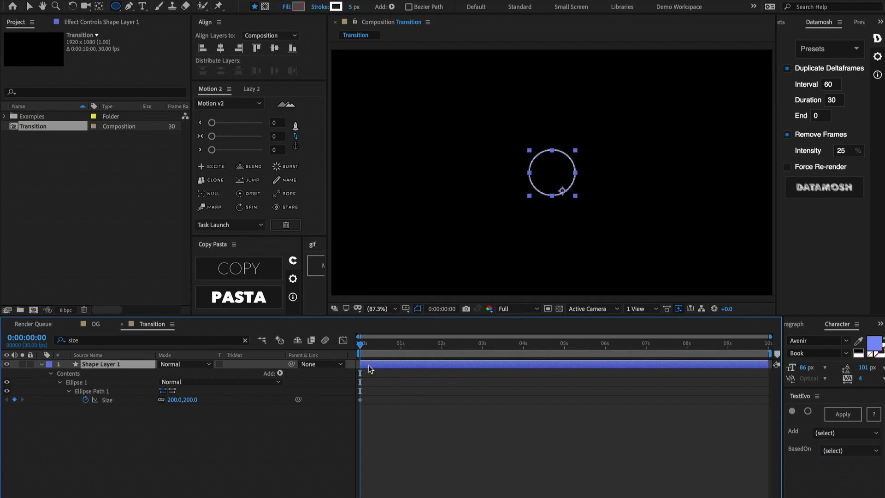
pyautogui.hotkey('ctrl', 'd')
pyautogui.hotkey('ctrl', 'd')
pyautogui.hotkey('ctrl', 'd')
pyautogui.hotkey('ctrl', 'd')
pyautogui.hotkey('ctrl', 'd')
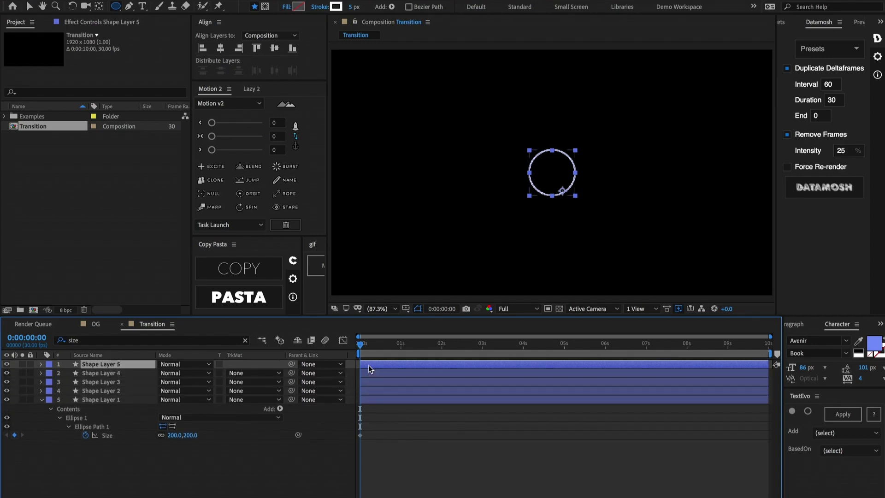
pyautogui.keyDown('shift'); pyautogui.click(368, 410); pyautogui.keyUp('shift')
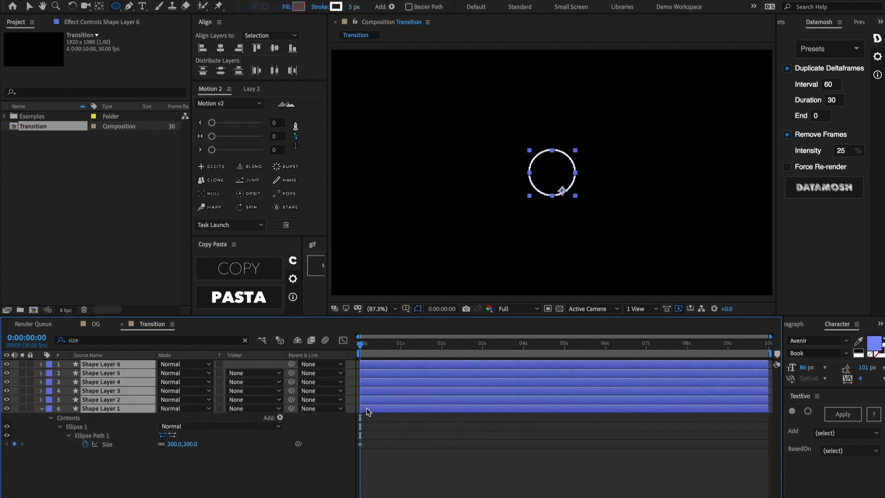
pyautogui.press('u')
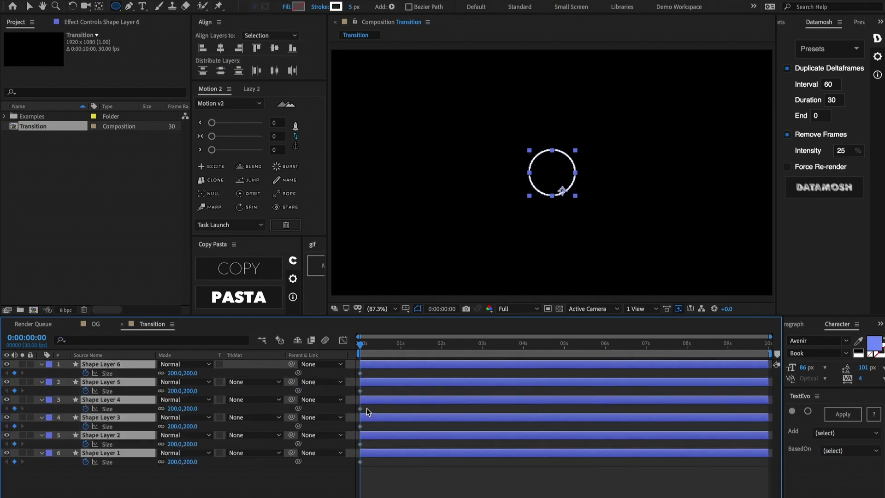
pyautogui.click(381, 468)
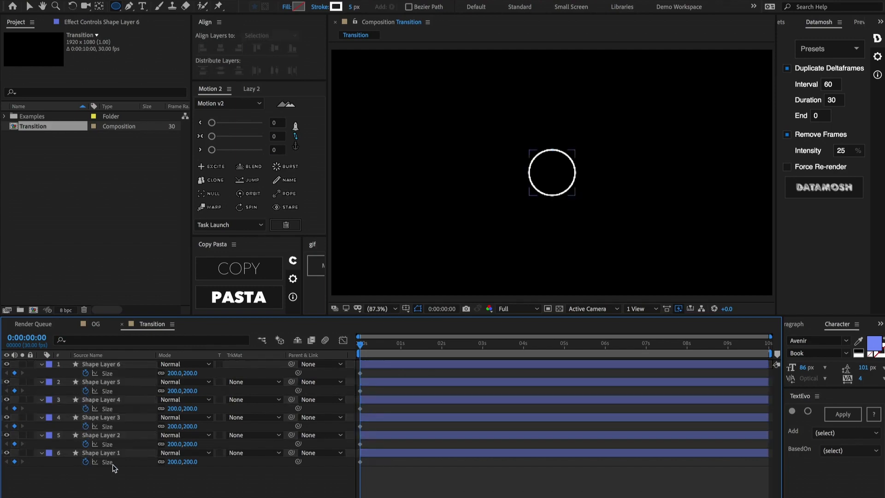
# Set the Size of Shape Layers 2–5 to 210, 220, 230 and 240
pyautogui.click(176, 445)
pyautogui.press('Return')
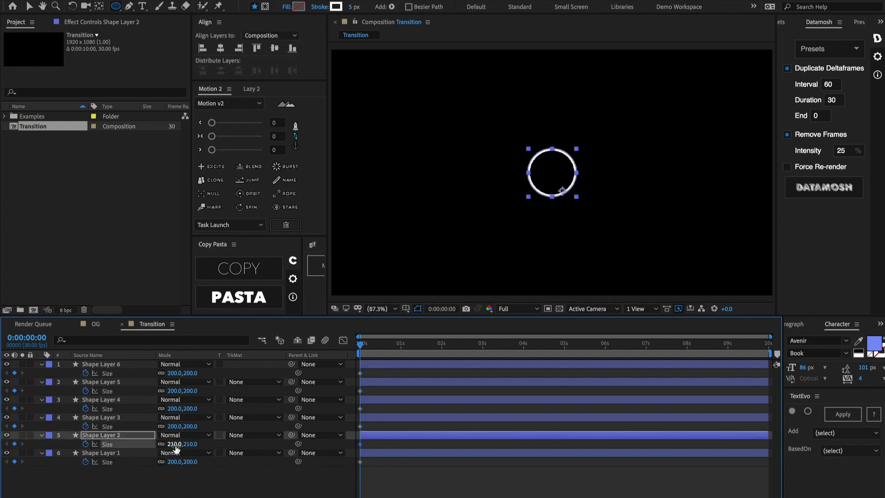
pyautogui.write('230')
pyautogui.press('Return')
pyautogui.click(176, 409)
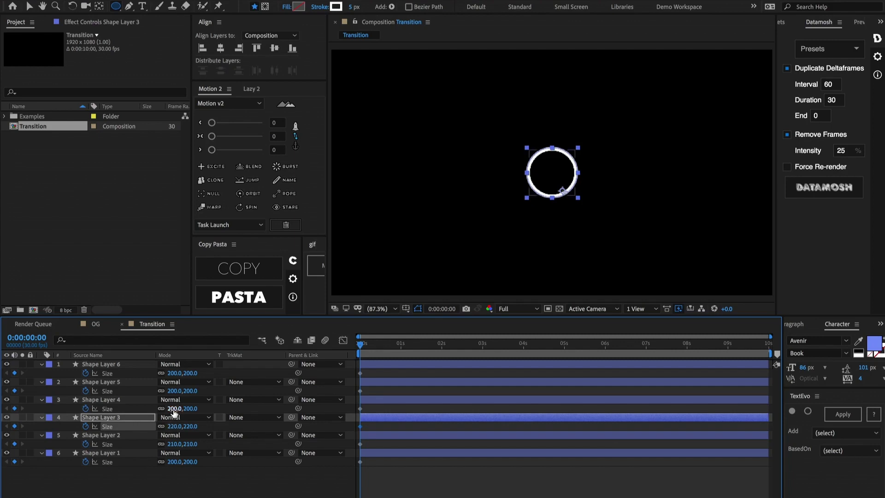
pyautogui.write('230')
pyautogui.press('Return')
pyautogui.click(176, 390)
pyautogui.write('40')
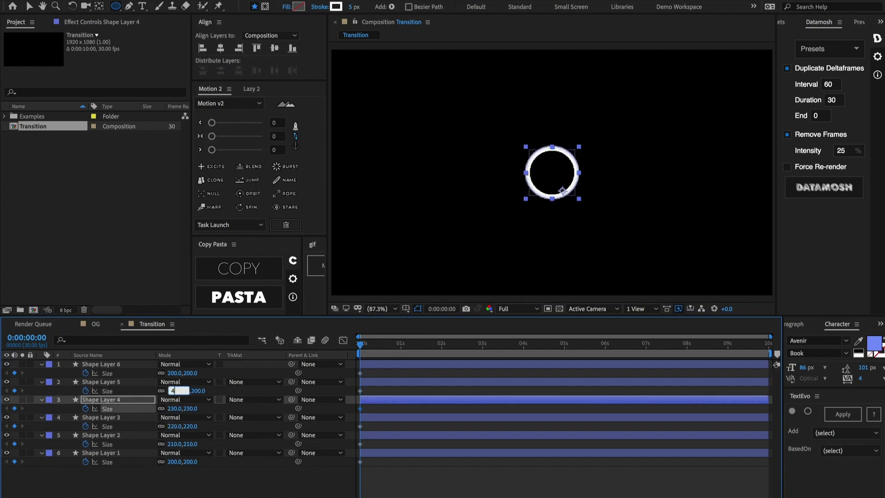
pyautogui.press('Return')
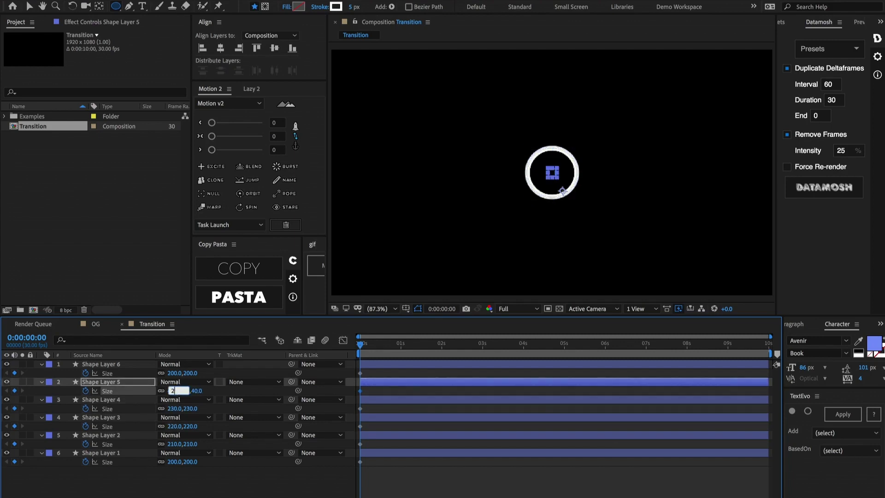
pyautogui.press('Return')
# Set Shape Layer 6's Size to 250 and show all layers' Size curves in the Graph Editor
pyautogui.press('F2')
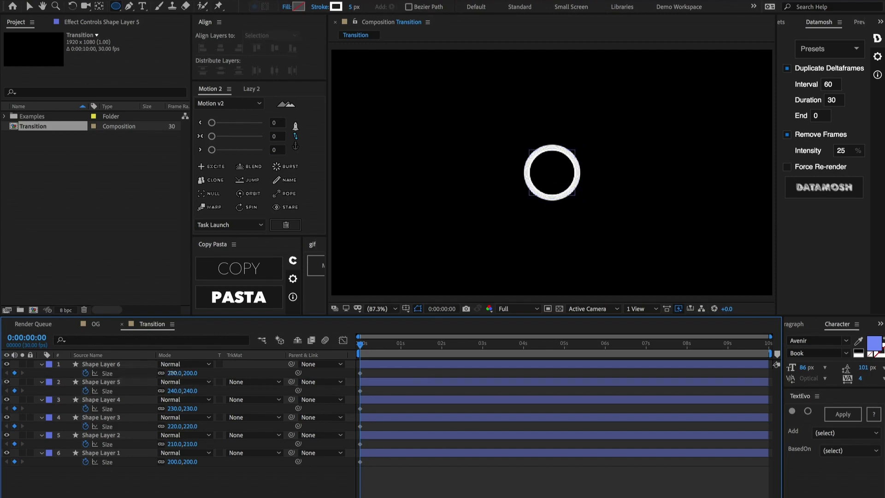
pyautogui.write('250')
pyautogui.press('Return')
pyautogui.hotkey('ctrl', 'a')
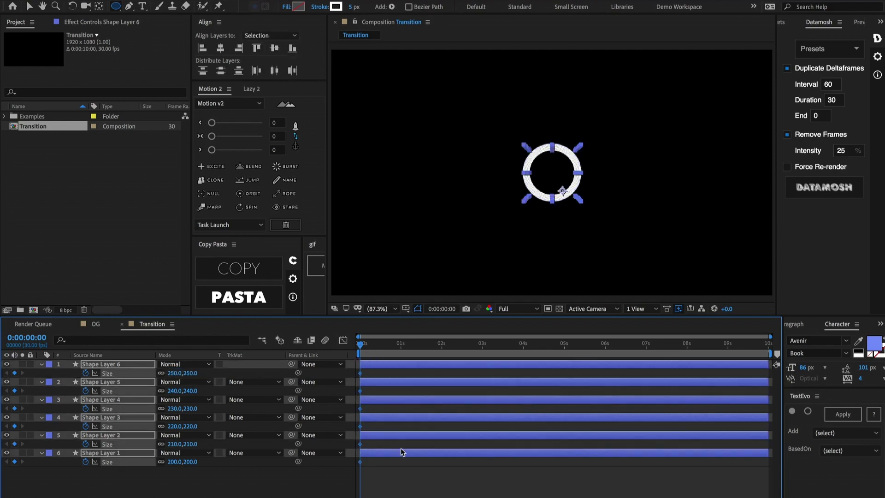
pyautogui.click(343, 341)
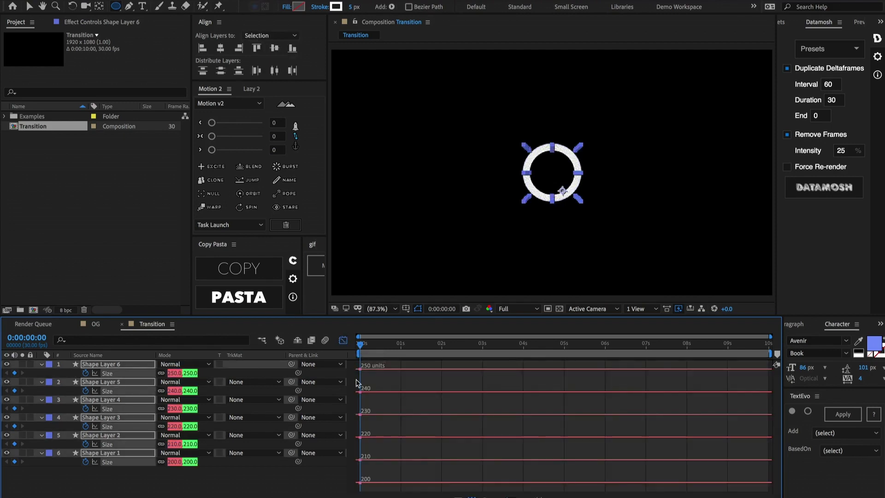
# Scale the 0 s Size keyframes up so the rings spread from 200 to 2105.9
pyautogui.moveTo(372, 490); pyautogui.dragTo(330, 354)
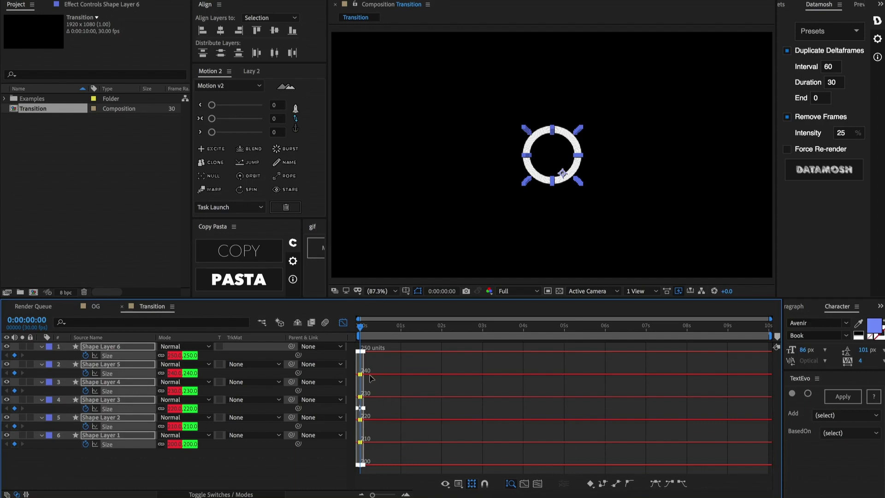
pyautogui.moveTo(362, 372); pyautogui.dragTo(353, 179)
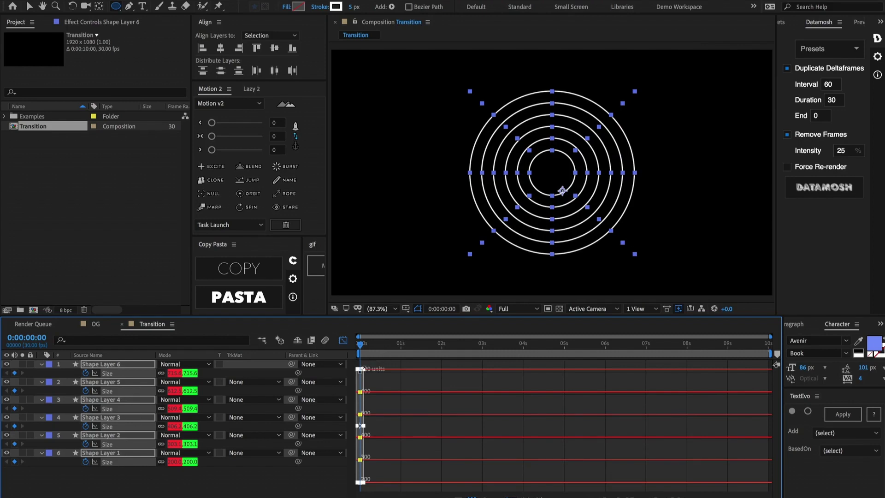
pyautogui.moveTo(361, 369); pyautogui.dragTo(339, 307)
# Move the Size keyframes onto 0 s and thicken every ring's stroke to 198 px
pyautogui.click(343, 342)
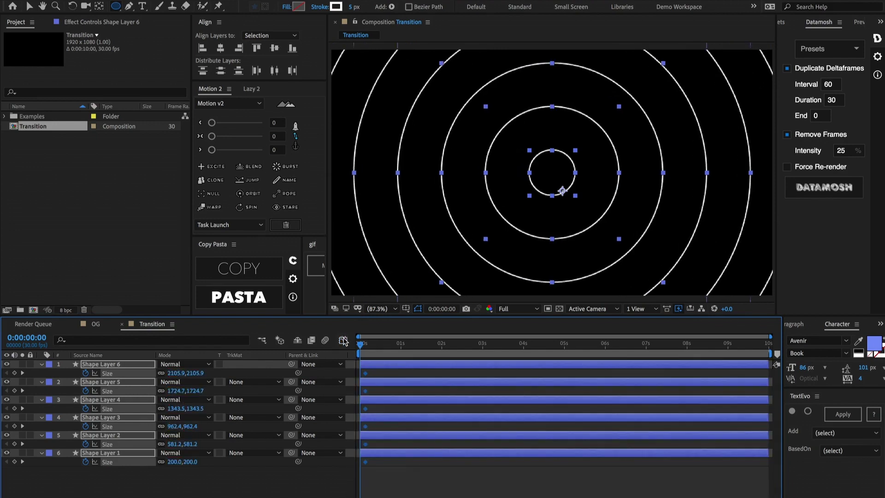
pyautogui.moveTo(368, 431); pyautogui.dragTo(363, 431)
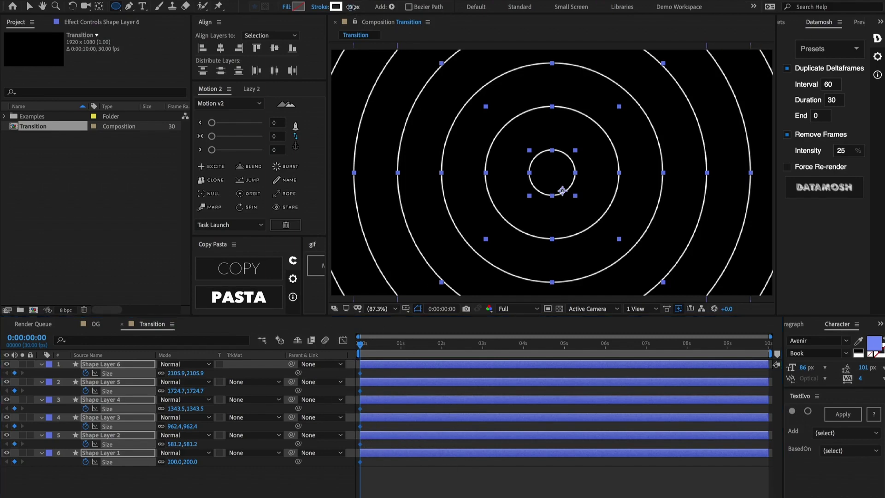
pyautogui.moveTo(351, 6); pyautogui.dragTo(457, 11)
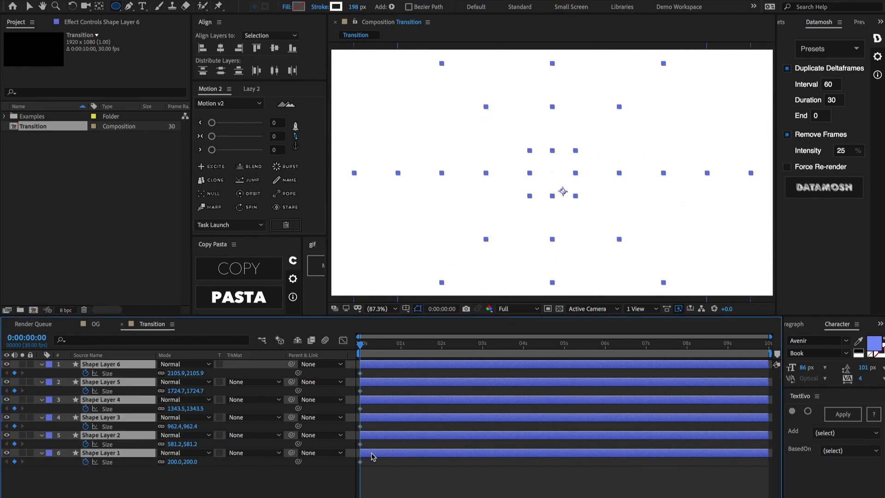
# Filter to 'cap', select all six layers' Line Cap properties and switch them to Round Cap
pyautogui.hotkey('ctrl', 'f')
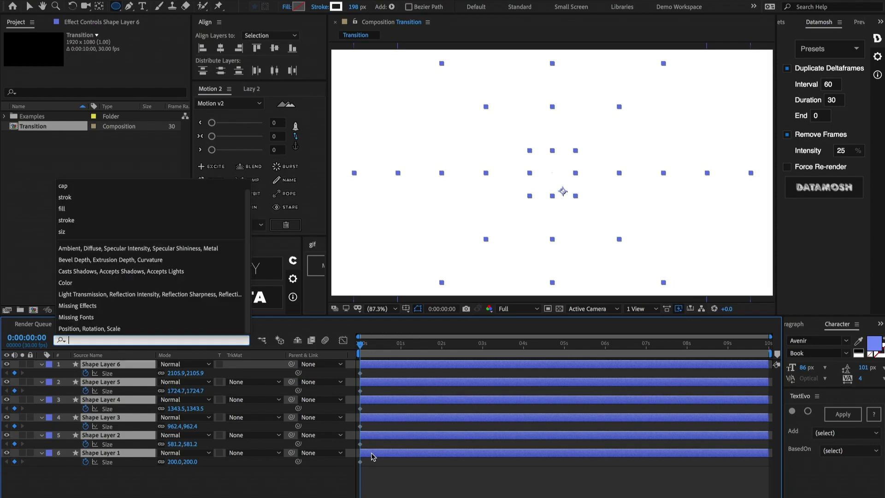
pyautogui.write('cap')
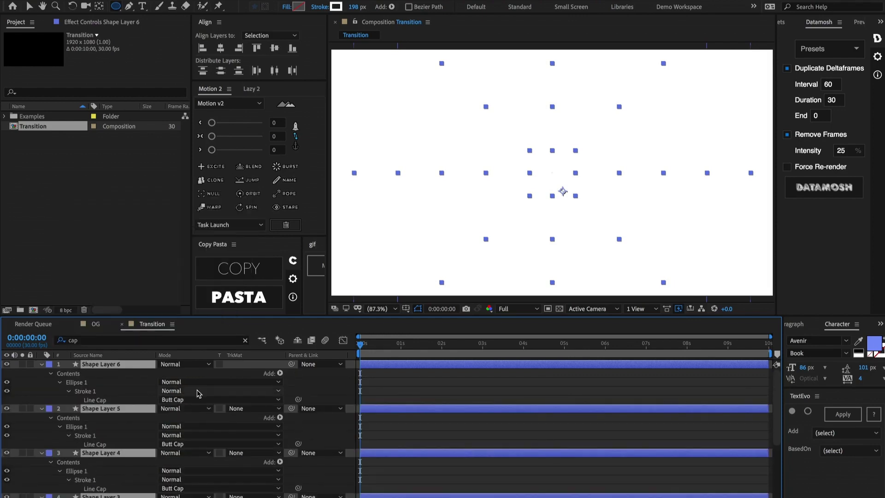
pyautogui.click(119, 400)
pyautogui.keyDown('shift'); pyautogui.click(109, 445); pyautogui.keyUp('shift')
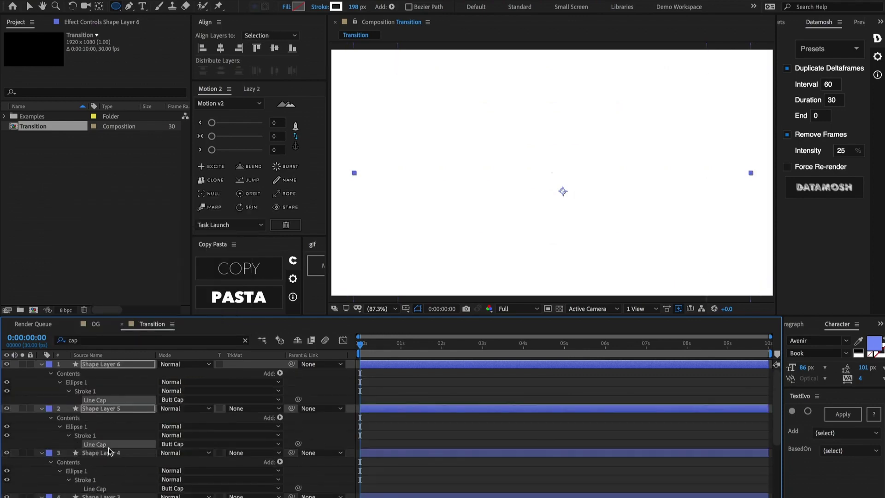
pyautogui.scroll(-2, 109, 449)
pyautogui.keyDown('shift'); pyautogui.click(109, 452); pyautogui.keyUp('shift')
pyautogui.scroll(-2, 105, 461)
pyautogui.keyDown('shift'); pyautogui.click(102, 469); pyautogui.keyUp('shift')
pyautogui.scroll(-3, 102, 469)
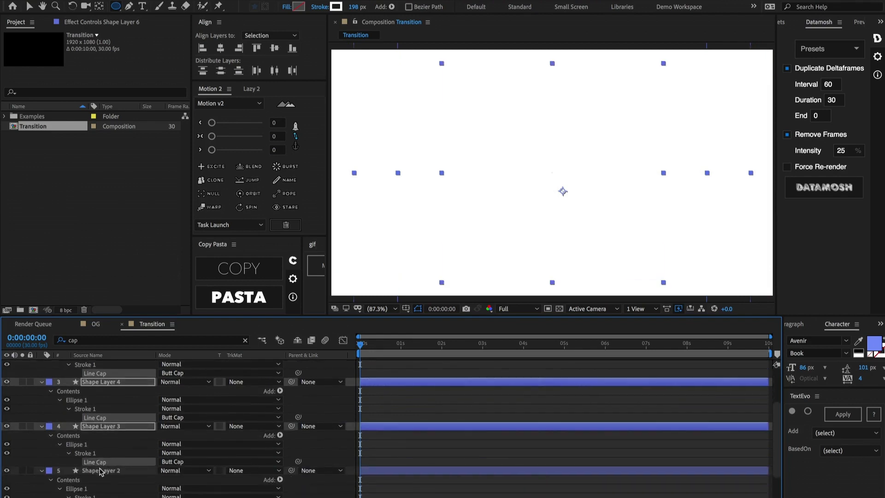
pyautogui.keyDown('shift'); pyautogui.click(96, 459); pyautogui.keyUp('shift')
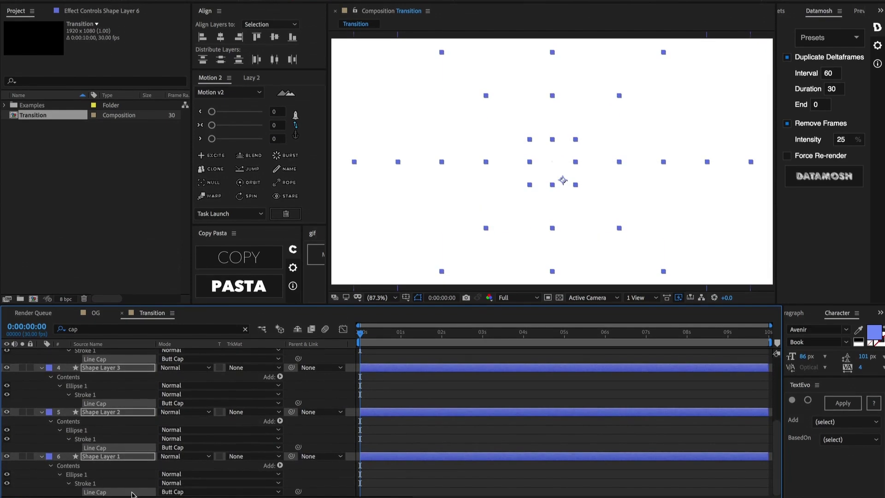
pyautogui.click(184, 496)
pyautogui.click(180, 486)
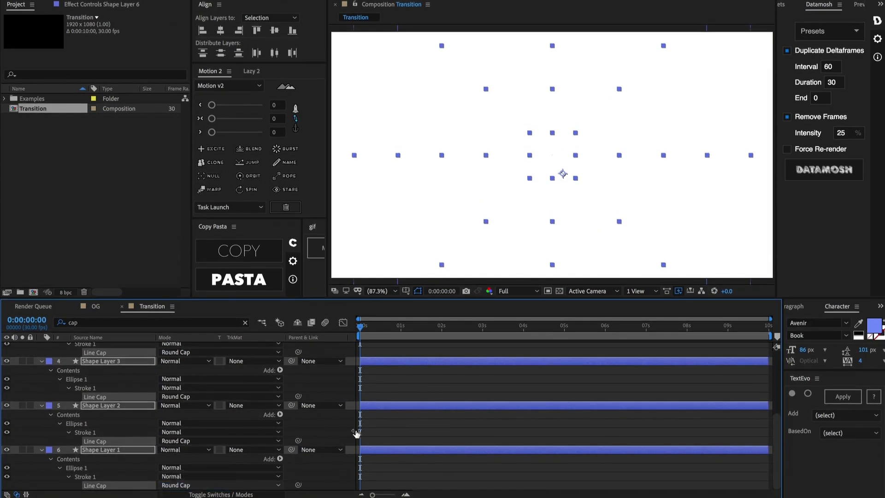
pyautogui.click(385, 422)
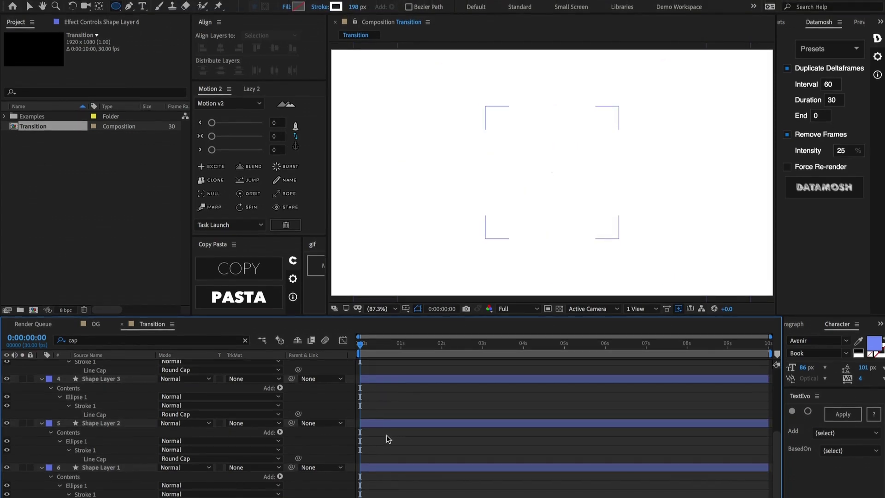
# Add a Trim Paths operator to Shape Layer 1 and keyframe its Offset
pyautogui.press('u')
pyautogui.click(101, 454)
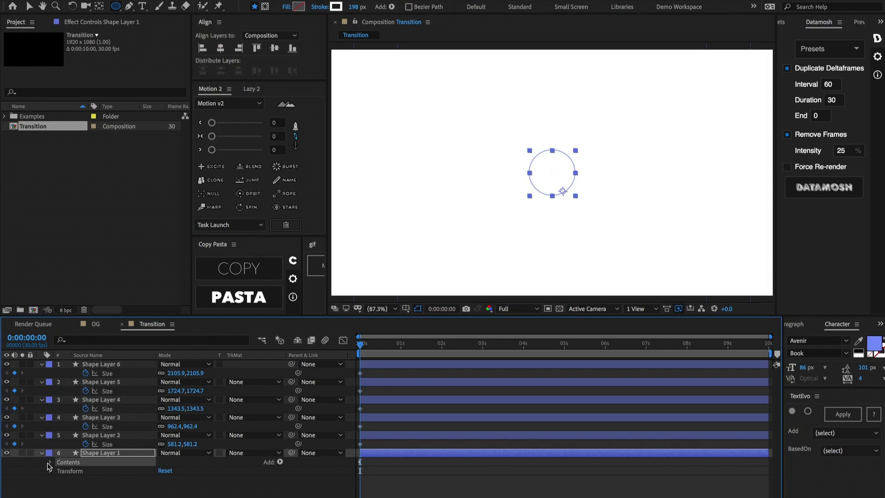
pyautogui.click(49, 462)
pyautogui.click(280, 462)
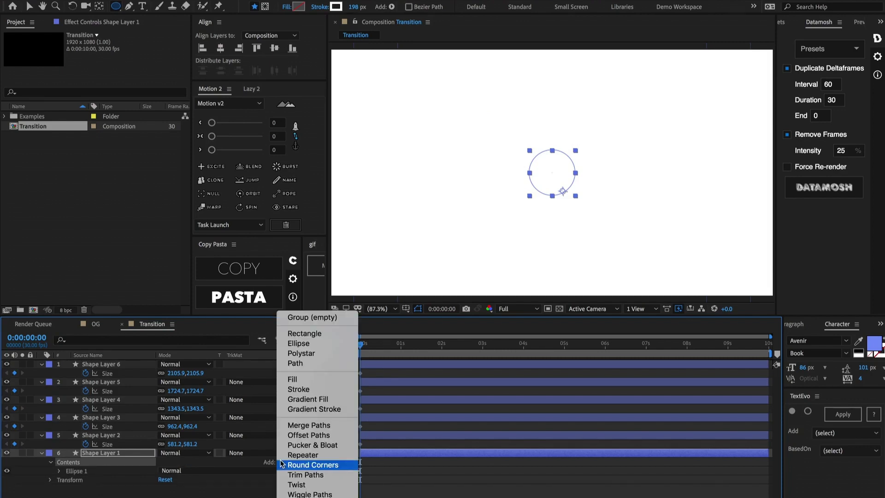
pyautogui.click(314, 474)
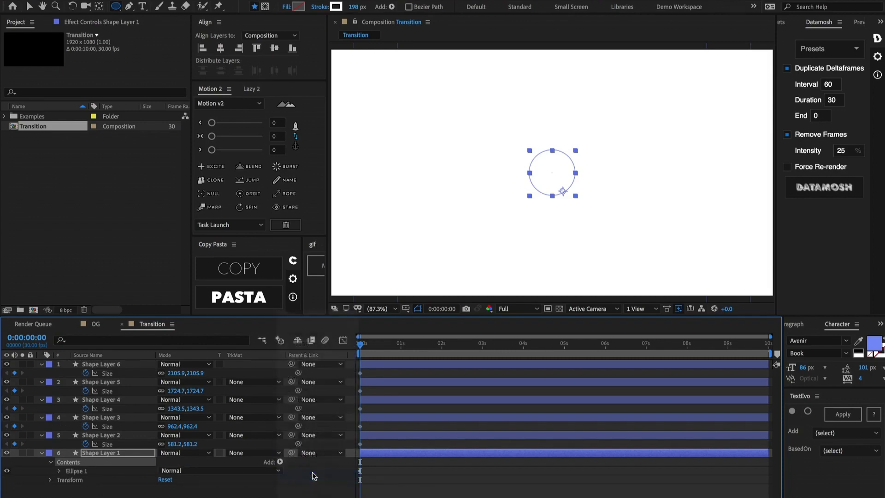
pyautogui.click(58, 480)
pyautogui.scroll(-1, 65, 475)
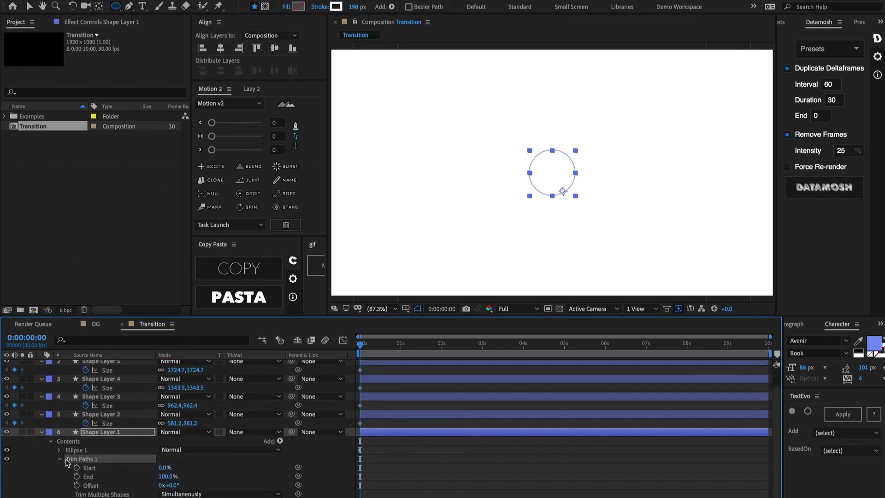
pyautogui.click(77, 486)
# Keyframe the trim End, shift the keyframes later, and start at End 0% and Offset −90°
pyautogui.click(77, 478)
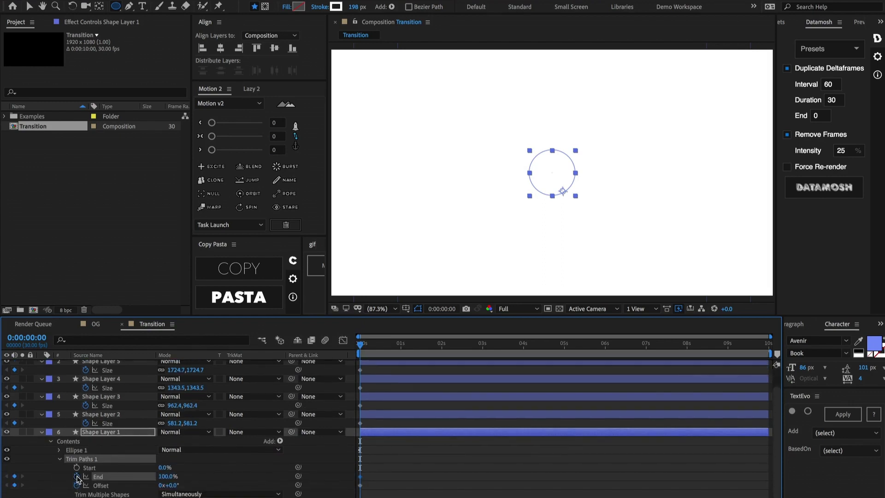
pyautogui.moveTo(379, 495); pyautogui.dragTo(353, 467)
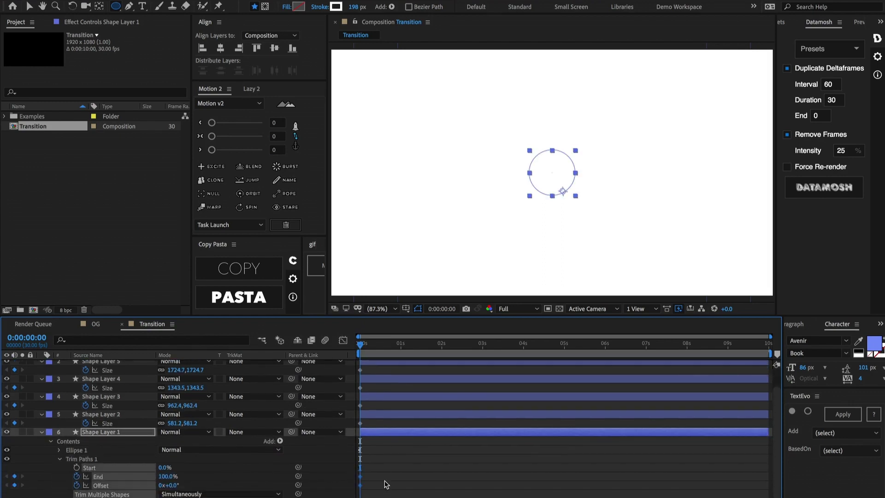
pyautogui.hotkey('alt', 'shift', 'Right')
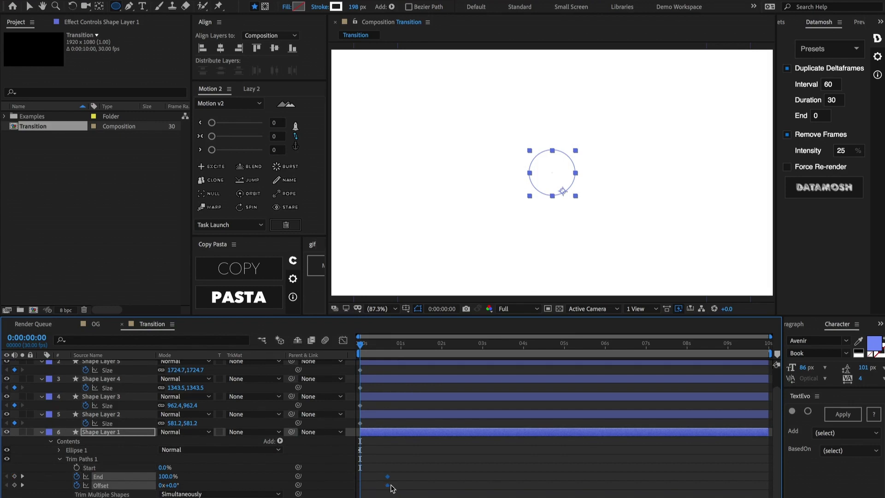
pyautogui.click(168, 476)
pyautogui.write('0')
pyautogui.press('Return')
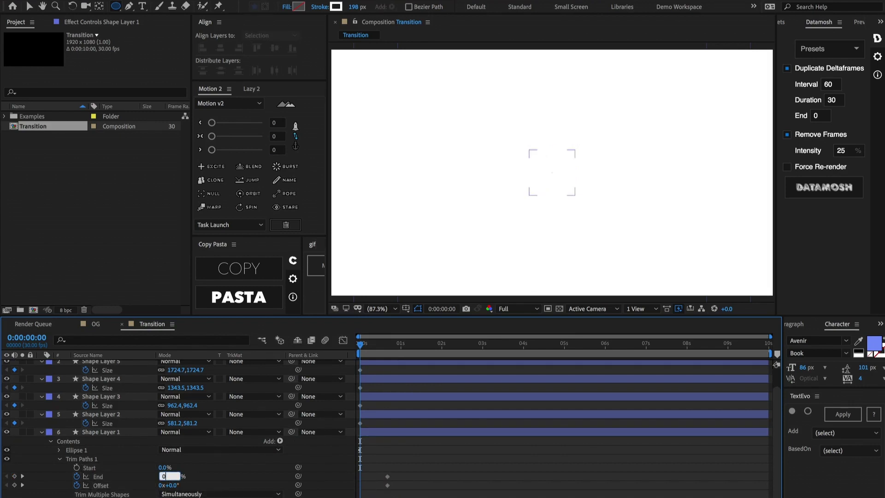
pyautogui.click(175, 485)
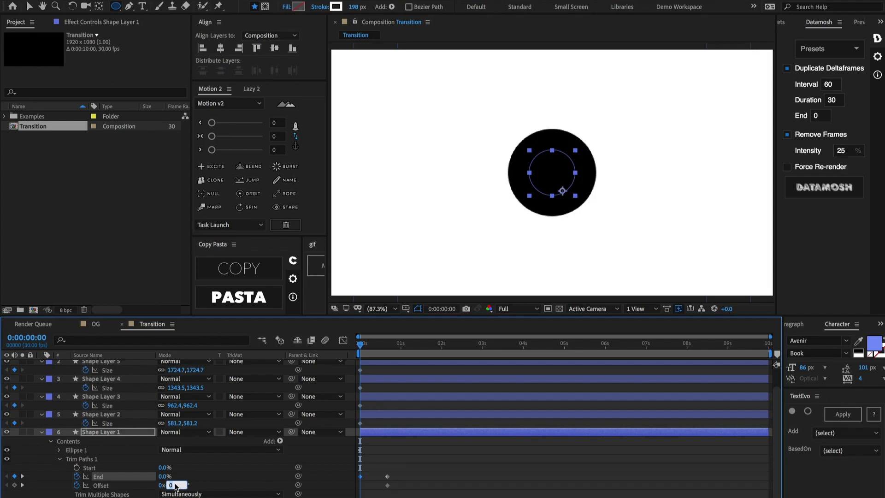
pyautogui.write('-90')
pyautogui.press('Return')
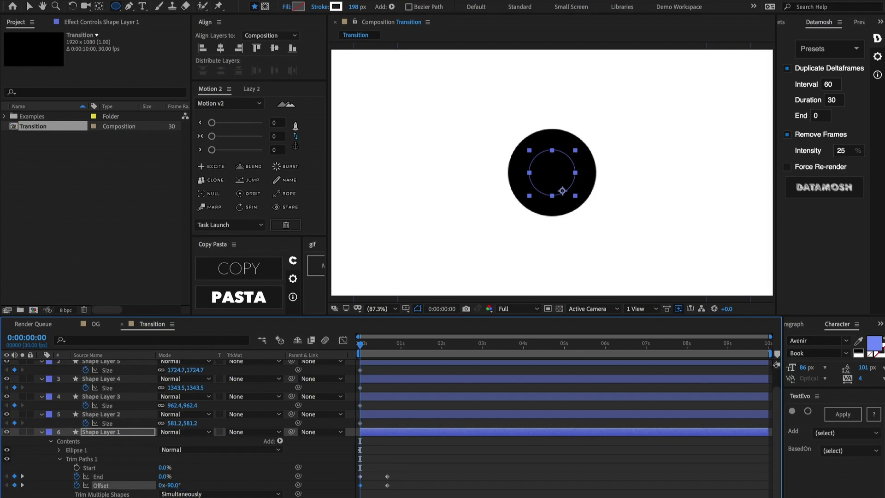
# Select the trim keyframes and Shape Layers 2–6 to share the draw-on across all six rings
pyautogui.moveTo(408, 470); pyautogui.dragTo(340, 491)
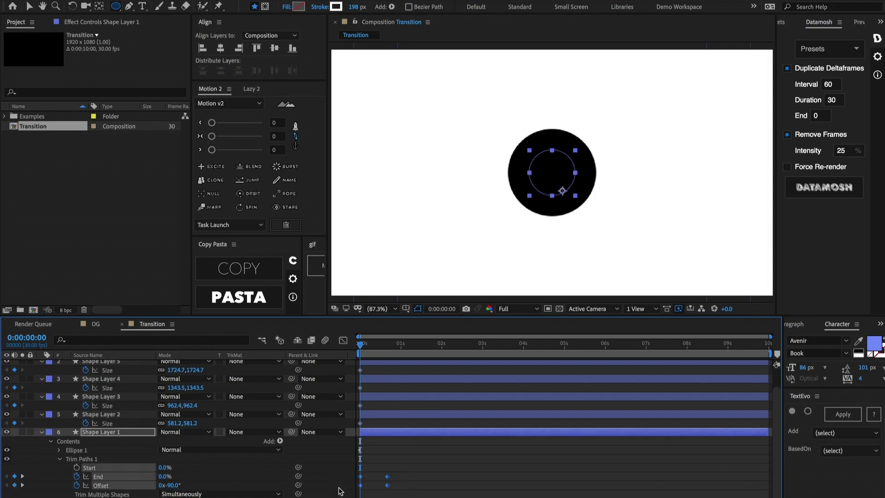
pyautogui.click(374, 413)
pyautogui.scroll(1, 375, 417)
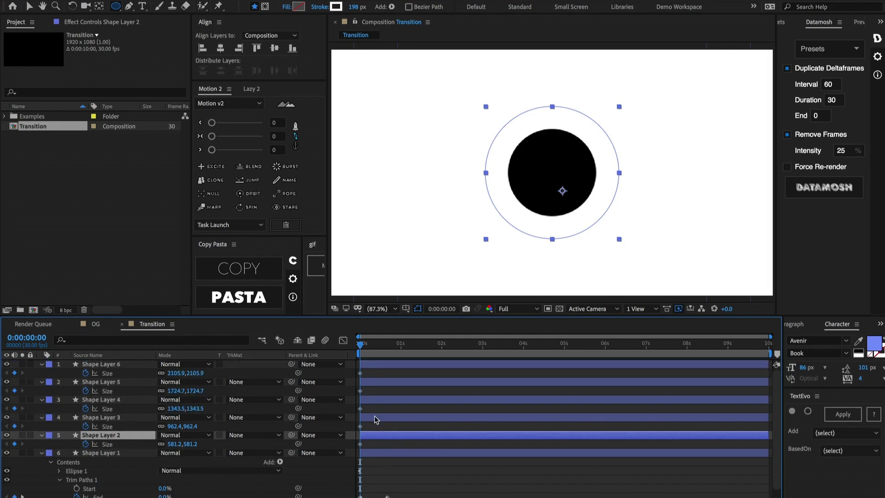
pyautogui.keyDown('shift'); pyautogui.click(374, 365); pyautogui.keyUp('shift')
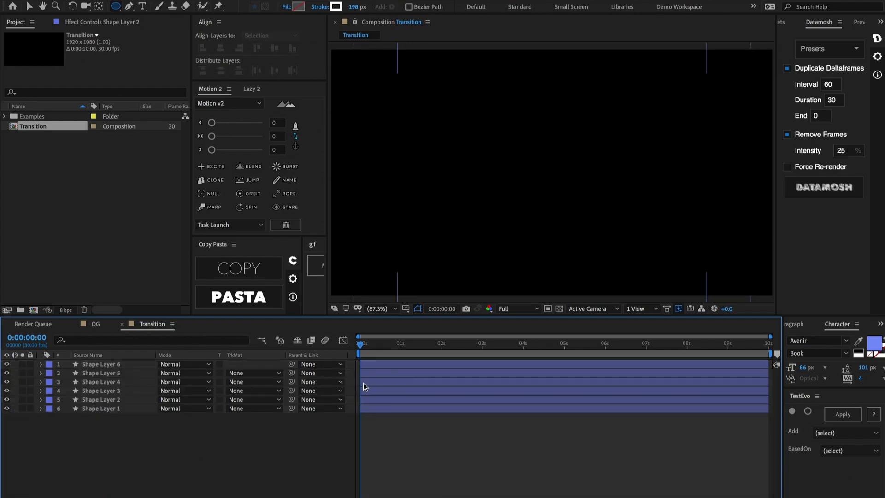
pyautogui.hotkey('ctrl', 'a')
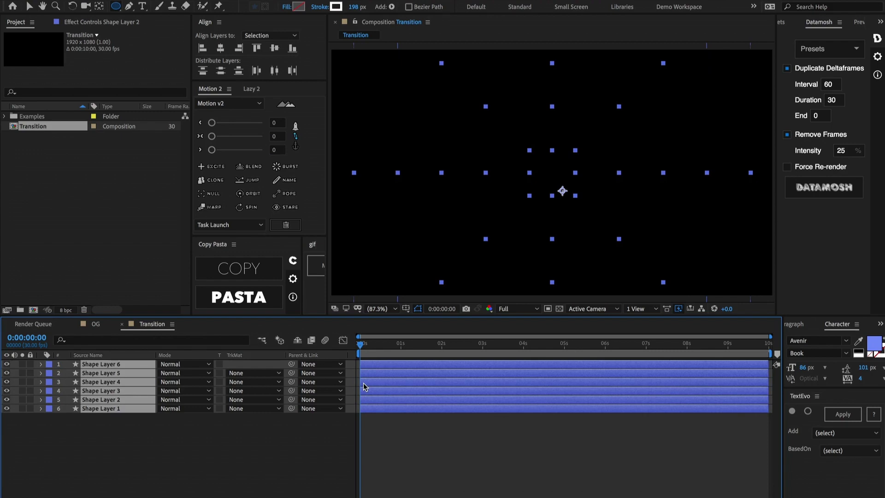
# Keyframe Stroke Width on all six rings, starting at 10 at 0 s
pyautogui.hotkey('ctrl', 'f')
pyautogui.write('stroke')
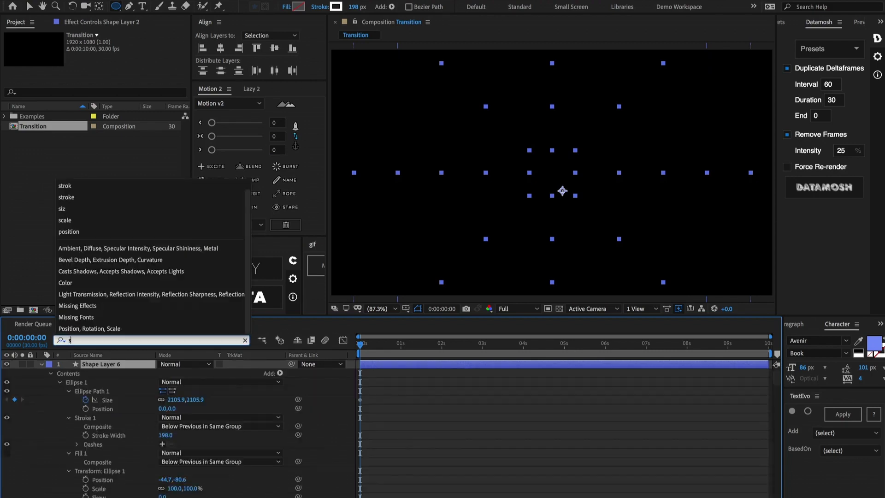
pyautogui.press('Return')
pyautogui.press('`')
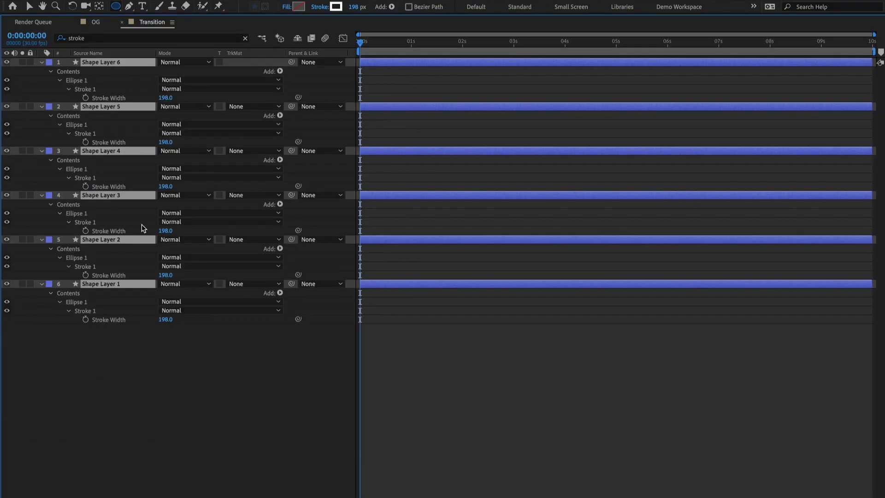
pyautogui.moveTo(88, 98); pyautogui.dragTo(88, 323)
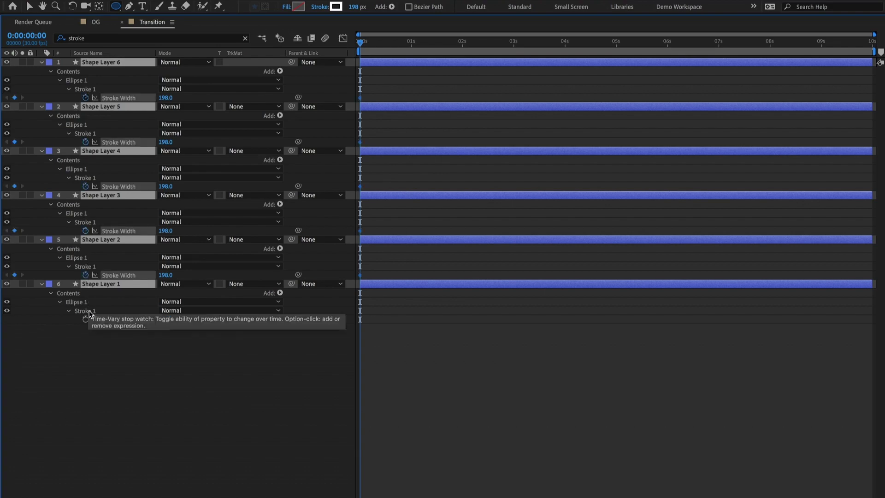
pyautogui.click(86, 320)
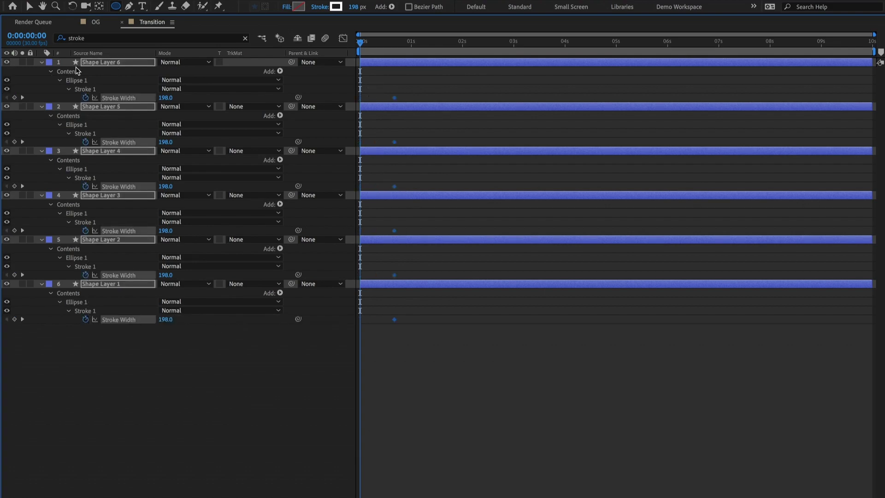
pyautogui.click(15, 97)
pyautogui.click(166, 98)
pyautogui.write('10')
pyautogui.press('Return')
pyautogui.press('`')
# Apply Easy Ease to all the rings' keyframes and preview the animation
pyautogui.press('u')
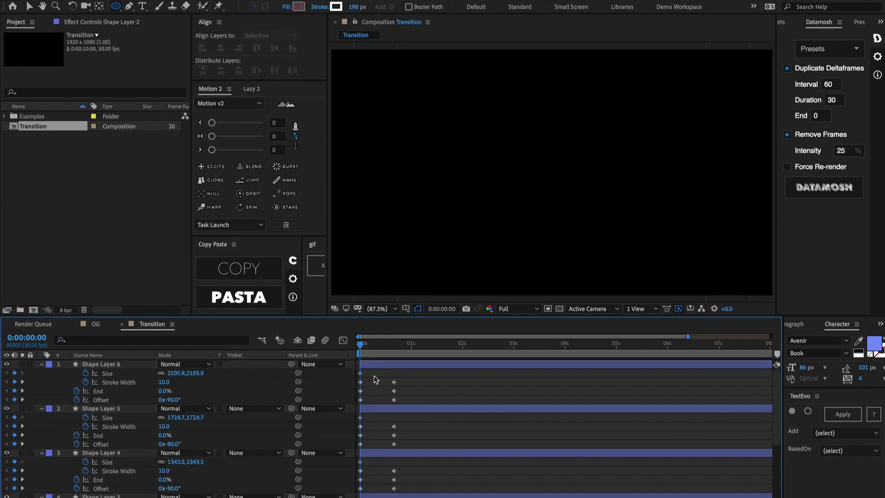
pyautogui.moveTo(423, 374); pyautogui.dragTo(336, 495)
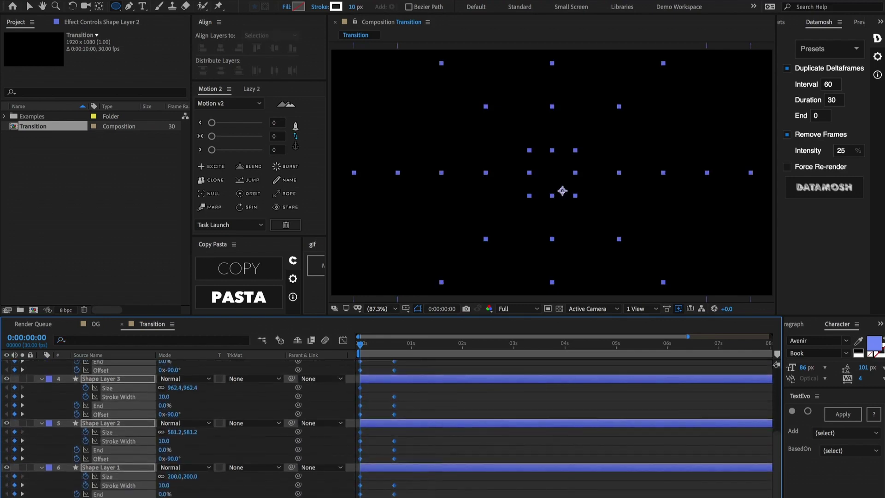
pyautogui.rightClick(396, 371)
pyautogui.moveTo(440, 489)
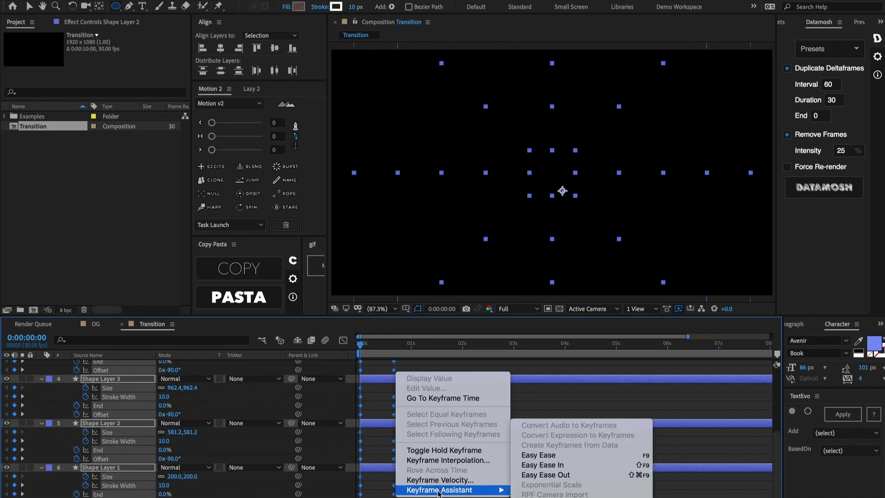
pyautogui.click(558, 455)
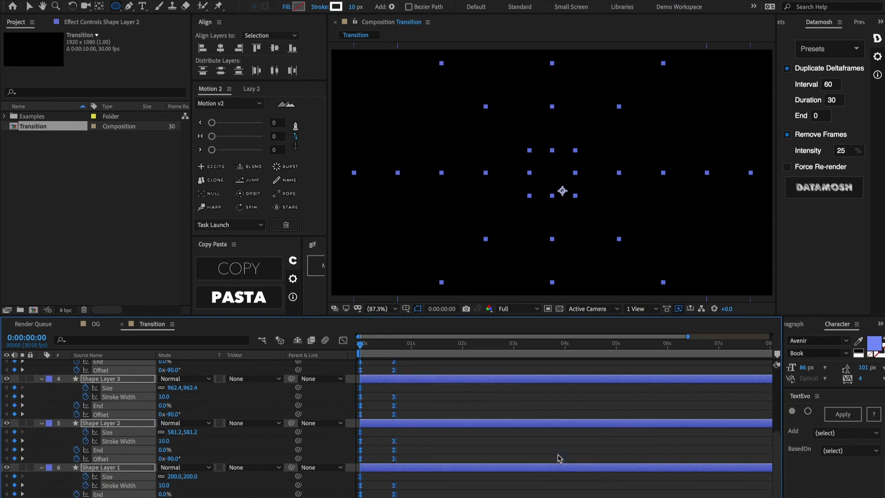
pyautogui.press('u')
pyautogui.press('space')
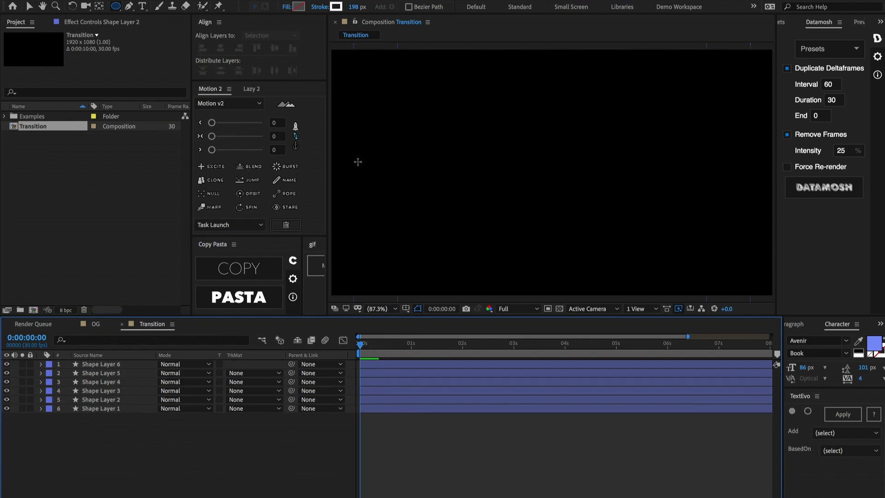
# Apply the Lazy 2 easing curve to all six circle layers' keyframes and preview the staggered rings
pyautogui.click(251, 89)
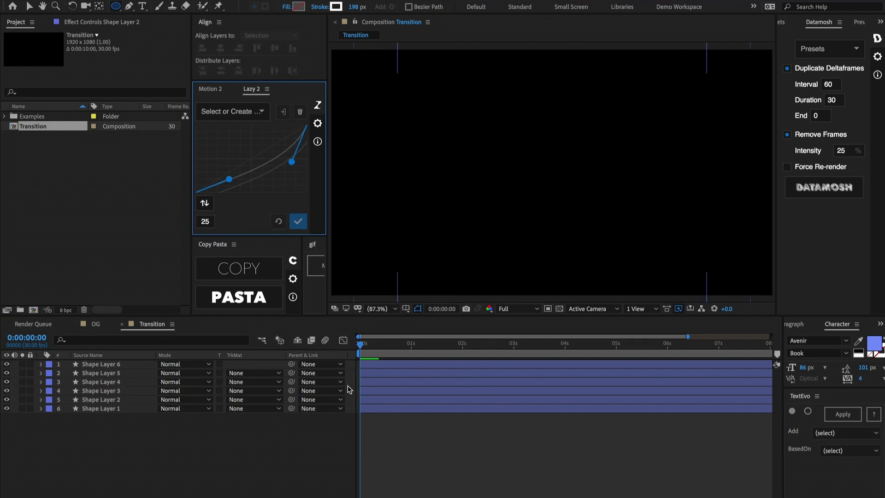
pyautogui.click(386, 438)
pyautogui.hotkey('ctrl', 'a')
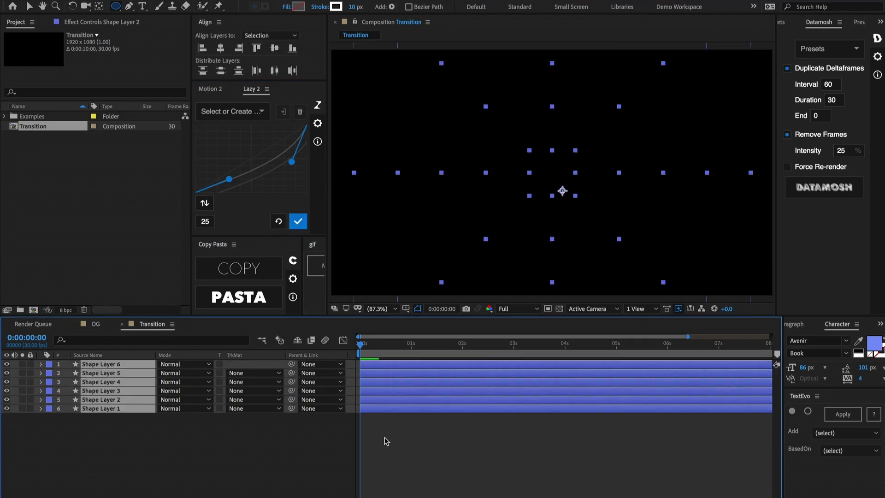
pyautogui.click(303, 224)
pyautogui.click(414, 465)
pyautogui.press('space')
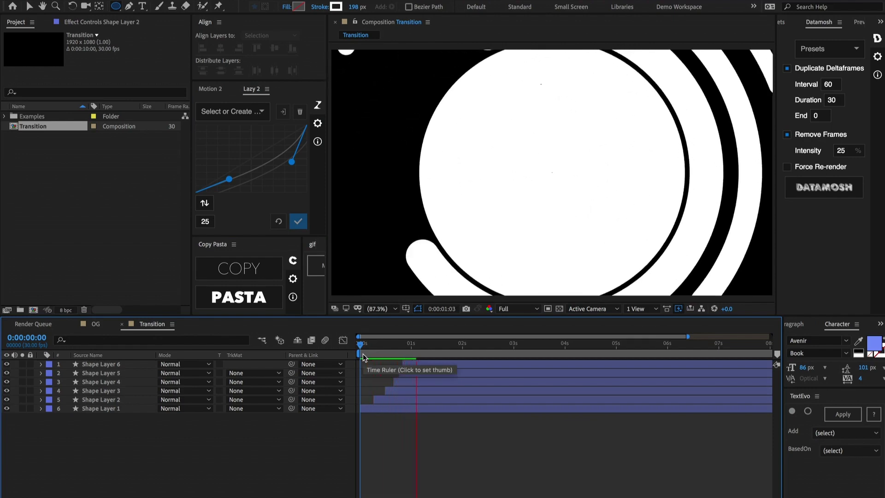
# Stop the preview at 0:00:01:25 and scale all six circle layers down together
pyautogui.click(454, 345)
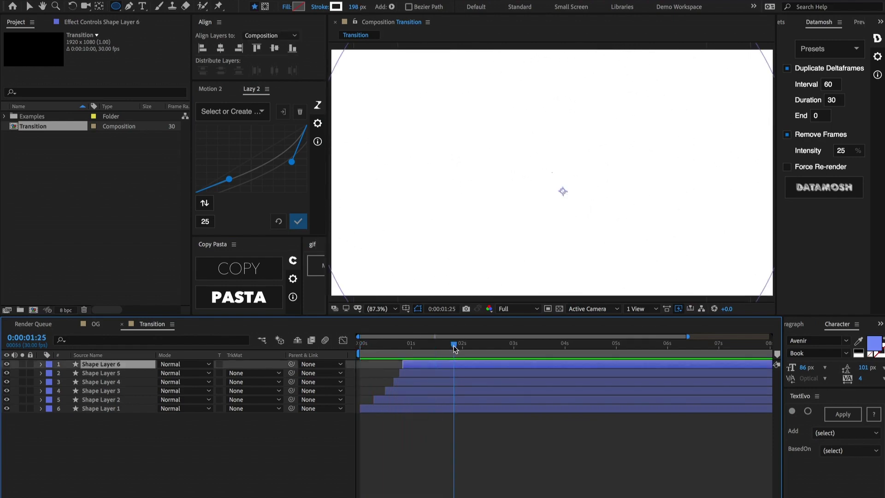
pyautogui.hotkey('ctrl', 'a')
pyautogui.press(',')
pyautogui.press(',')
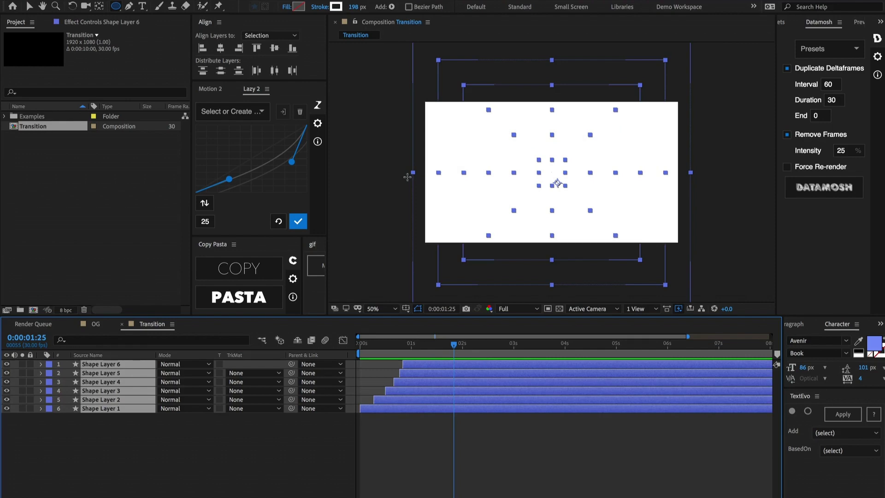
pyautogui.press('v')
pyautogui.moveTo(413, 173); pyautogui.dragTo(418, 174)
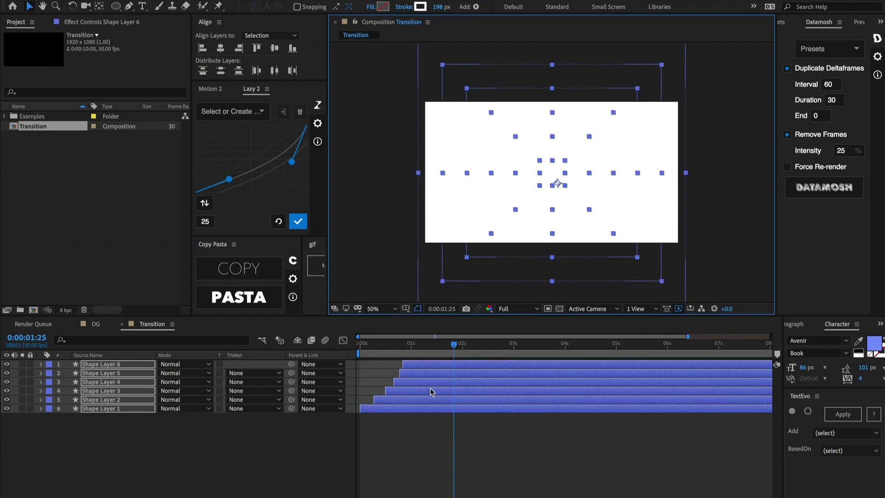
# Fit the composition in view and preview the smaller rings from frame 0
pyautogui.click(500, 262)
pyautogui.hotkey('shift', '/')
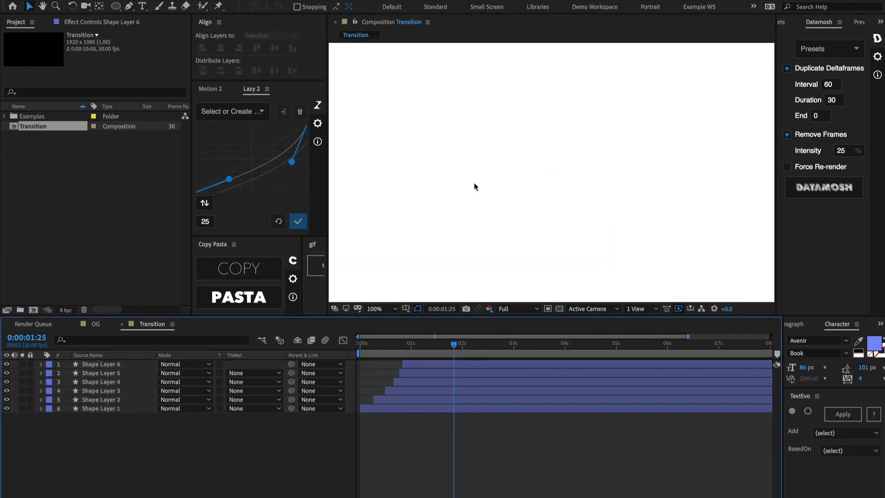
pyautogui.press('Home')
pyautogui.press('space')
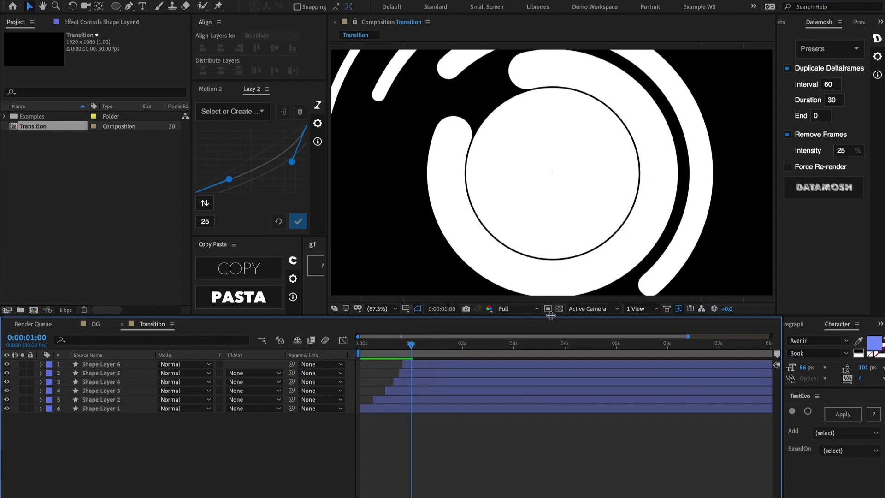
pyautogui.click(411, 364)
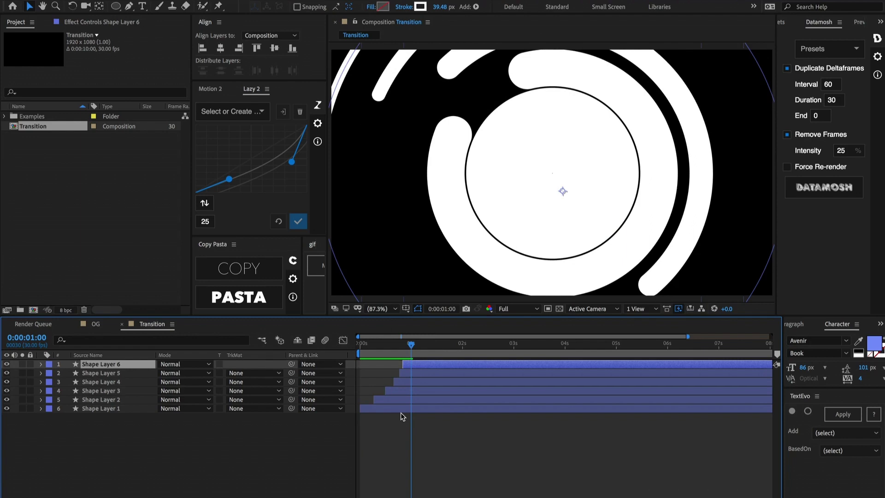
# Filter all six layers to their Stroke Width properties and select every Stroke Width keyframe
pyautogui.hotkey('ctrl', 'a')
pyautogui.hotkey('ctrl', 'f')
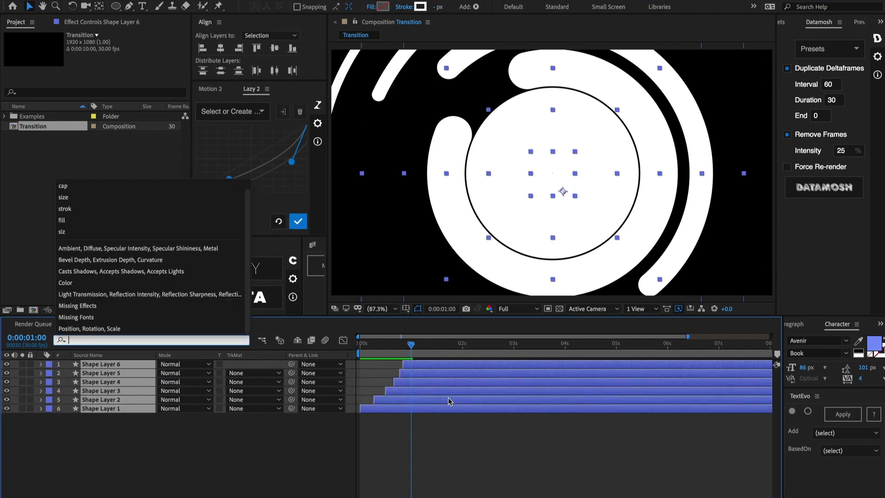
pyautogui.write('stroke')
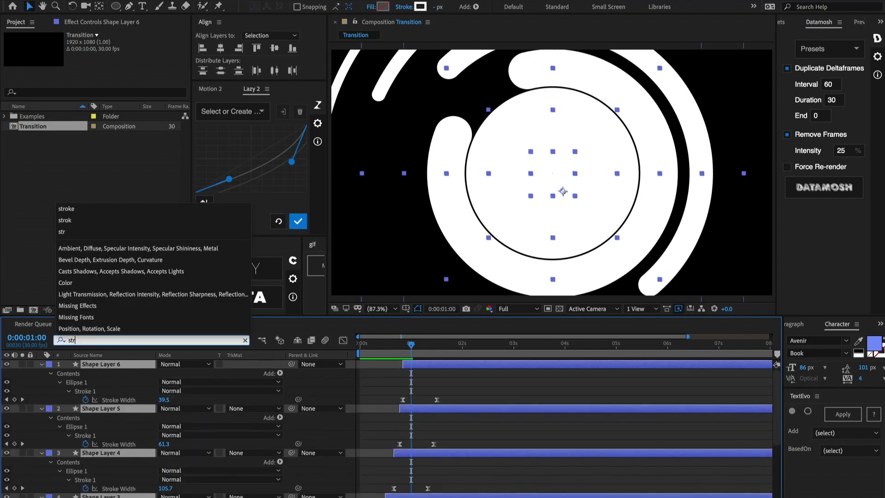
pyautogui.press('Return')
pyautogui.press('`')
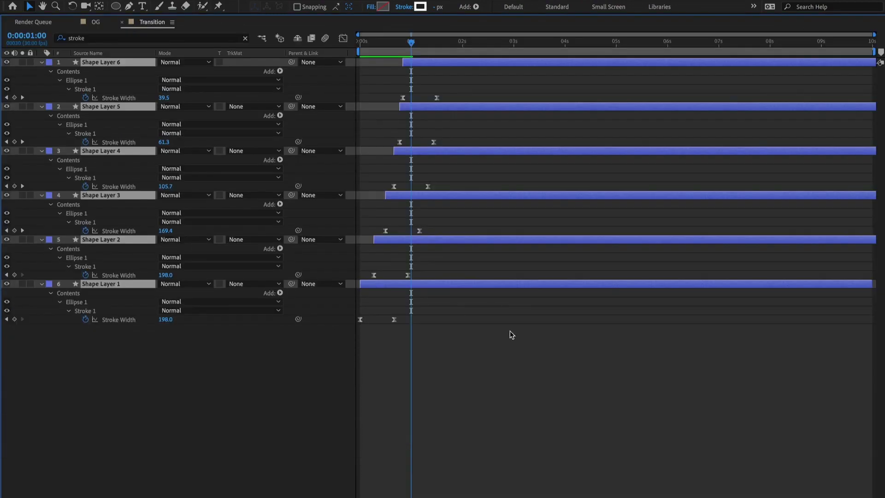
pyautogui.moveTo(517, 355)
pyautogui.mouseDown()
pyautogui.moveTo(419, 166)
pyautogui.moveTo(344, 58)
pyautogui.mouseUp()
# Raise the final Stroke Width keyframes from 198 to about 203 in the Graph Editor
pyautogui.hotkey('shift', 'F3')
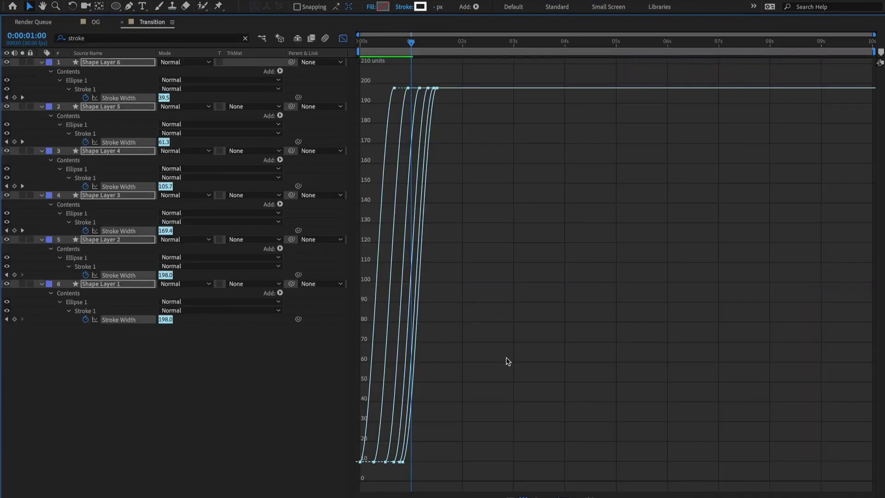
pyautogui.press('`')
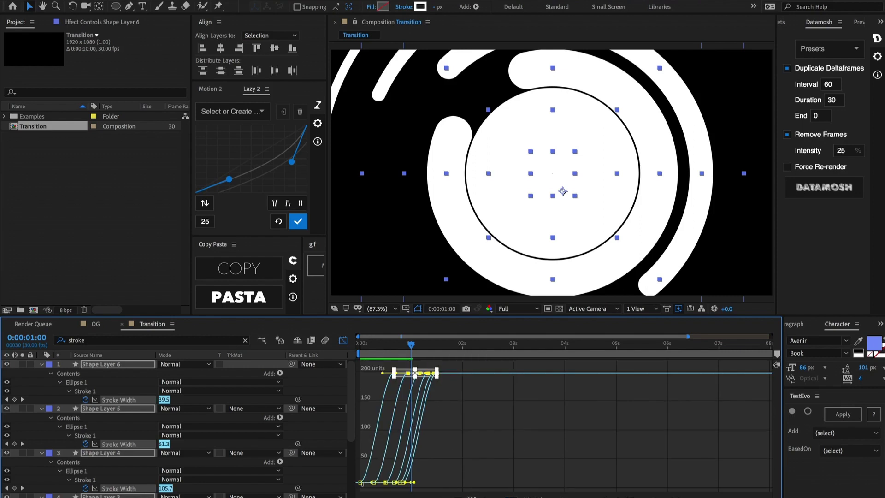
pyautogui.moveTo(437, 373); pyautogui.dragTo(436, 371)
pyautogui.click(343, 340)
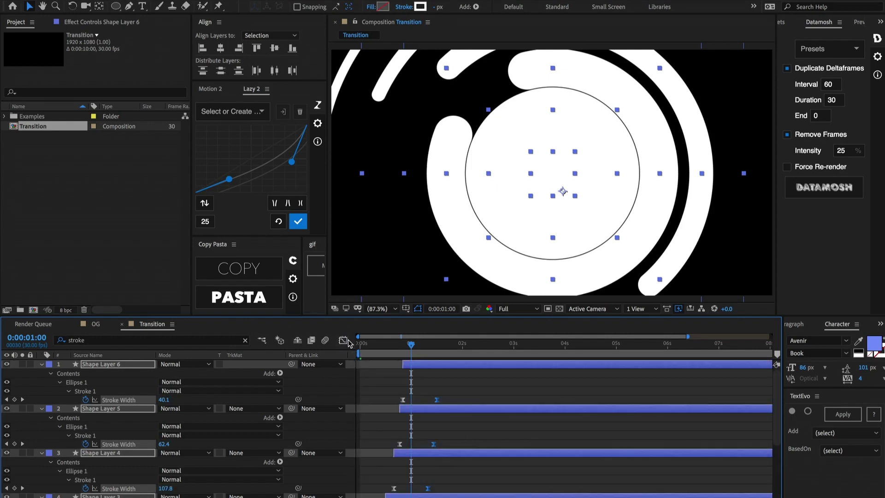
pyautogui.click(244, 340)
# Duplicate the six circle layers and move the copies to the top of the stack
pyautogui.click(428, 408)
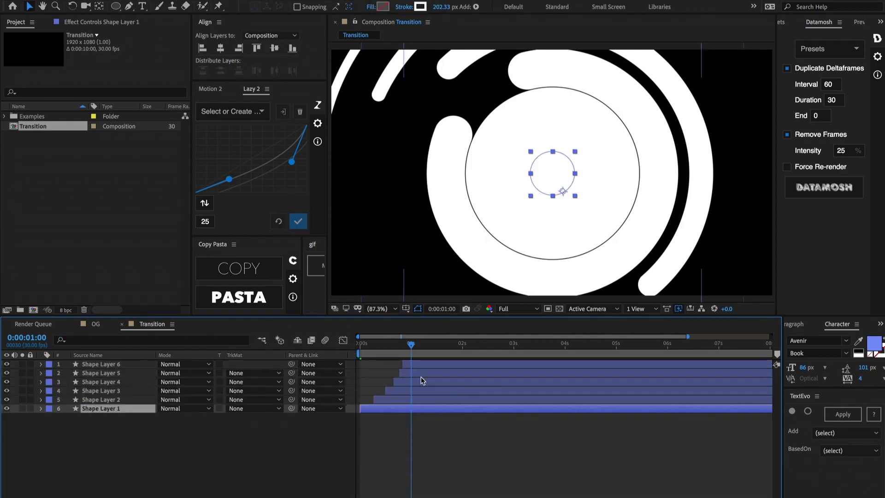
pyautogui.hotkey('ctrl', 'a')
pyautogui.hotkey('ctrl', 'd')
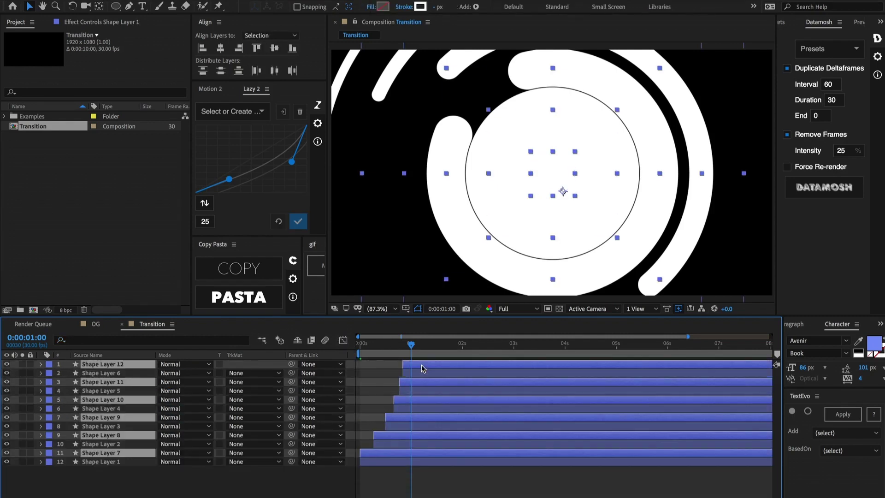
pyautogui.hotkey('ctrl', 'shift', ']')
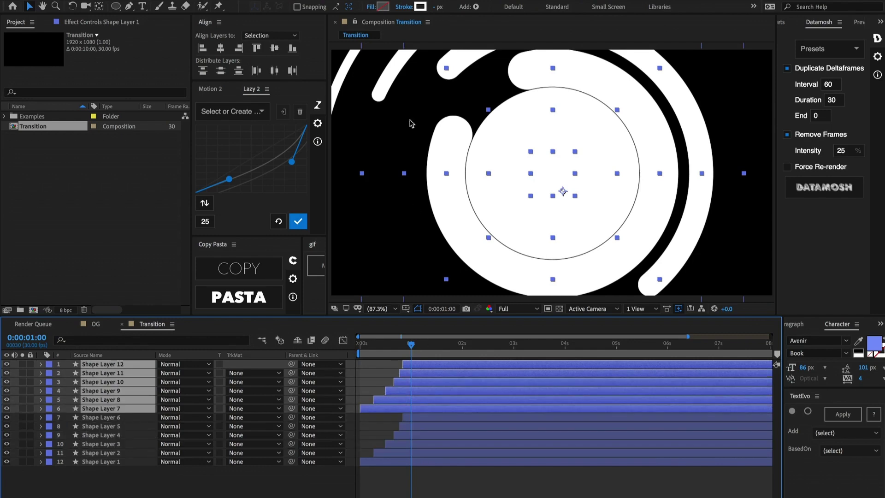
# Give the duplicated layers a cyan stroke colour (#2ED9EB)
pyautogui.click(420, 7)
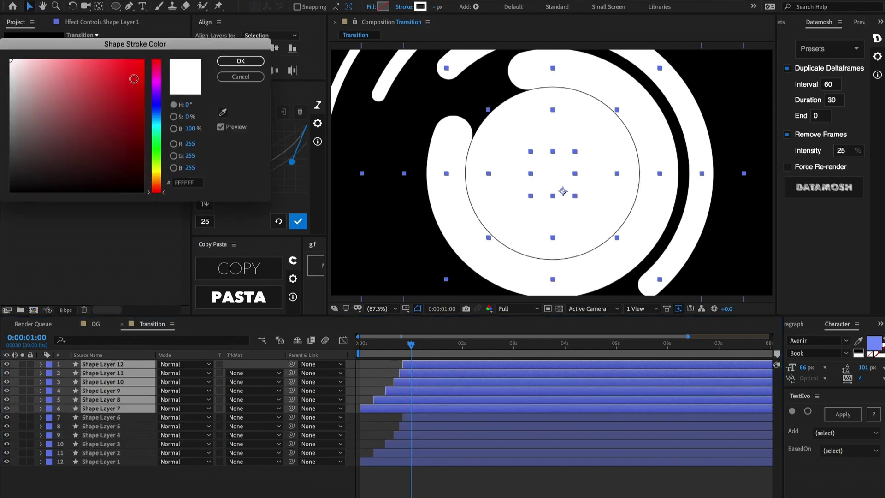
pyautogui.click(124, 75)
pyautogui.click(159, 124)
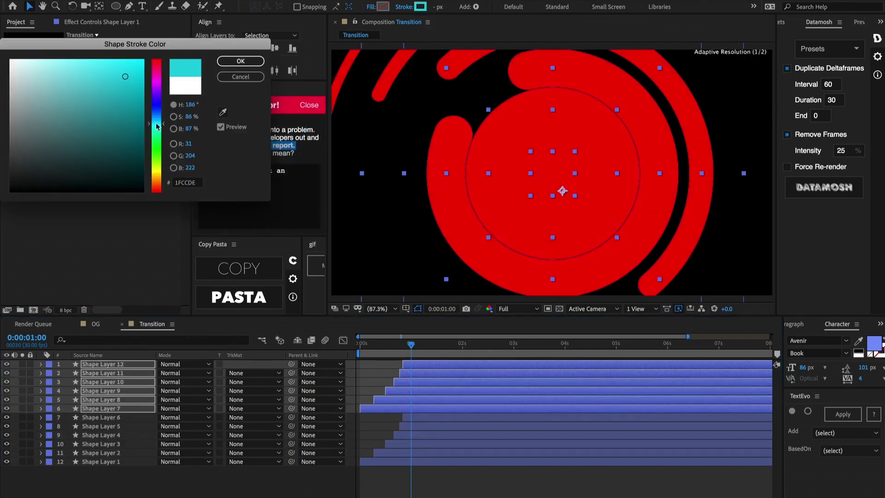
pyautogui.moveTo(123, 72); pyautogui.dragTo(117, 65)
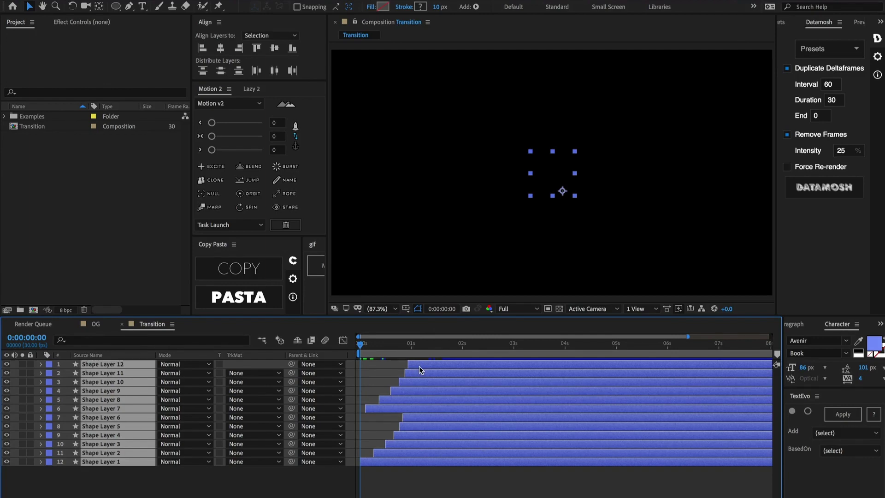
pyautogui.hotkey('ctrl', 'f')
pyautogui.write('o')
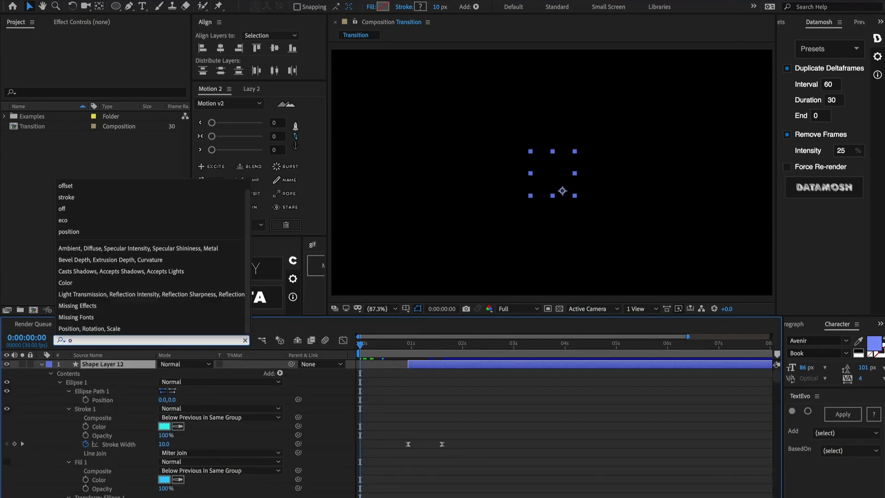
pyautogui.write('ffse')
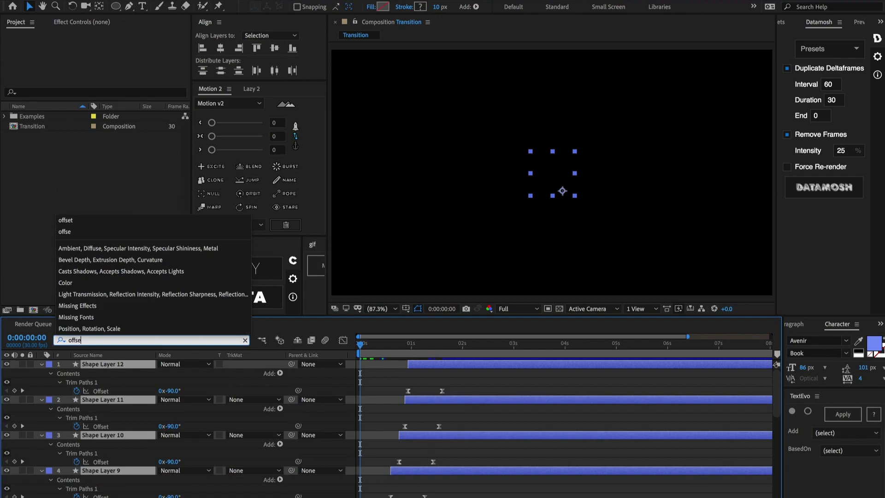
# Lower the starting Trim Paths Offset keyframes from -90° to about -180.7° in the Graph Editor
pyautogui.click(513, 377)
pyautogui.press('`')
pyautogui.moveTo(506, 493); pyautogui.dragTo(276, 6)
pyautogui.press('`')
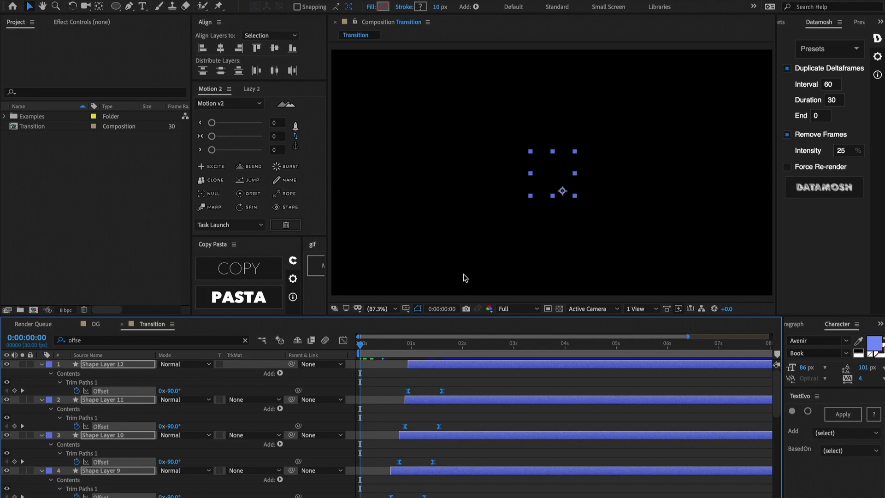
pyautogui.click(343, 341)
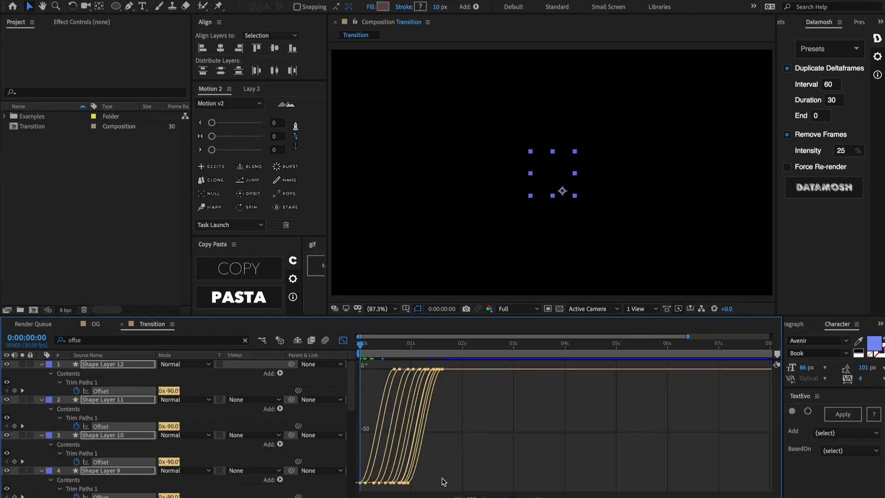
pyautogui.moveTo(442, 481); pyautogui.dragTo(357, 412)
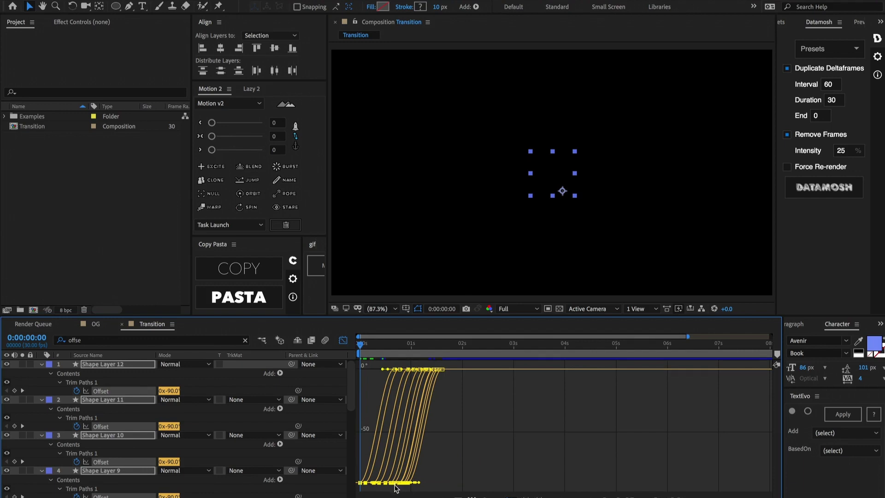
pyautogui.moveTo(395, 484); pyautogui.dragTo(390, 456)
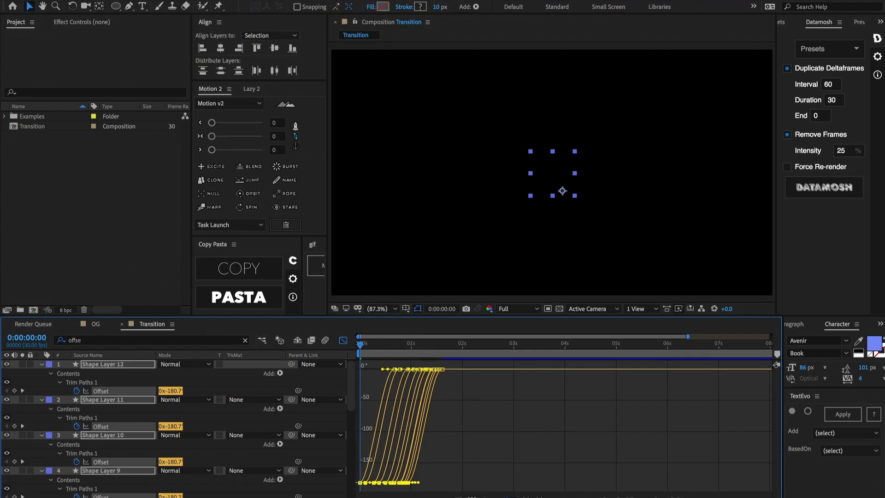
pyautogui.click(345, 344)
pyautogui.click(385, 389)
pyautogui.press('u')
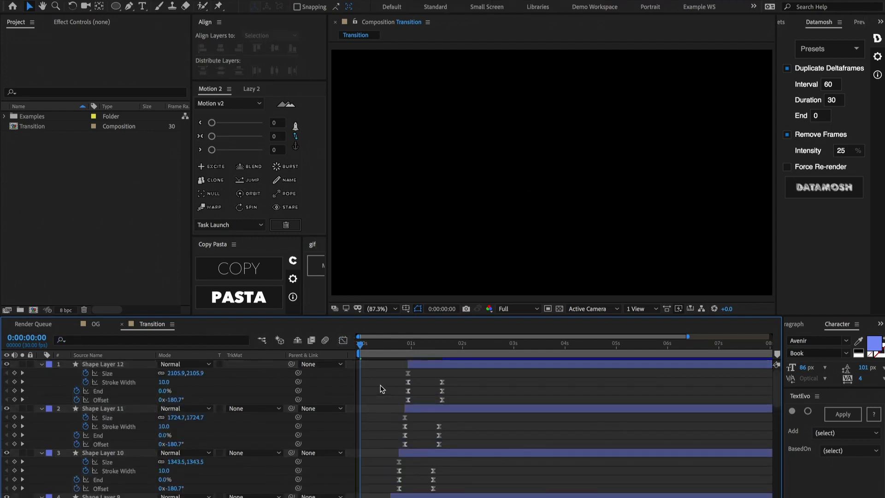
pyautogui.press('u')
pyautogui.click(424, 418)
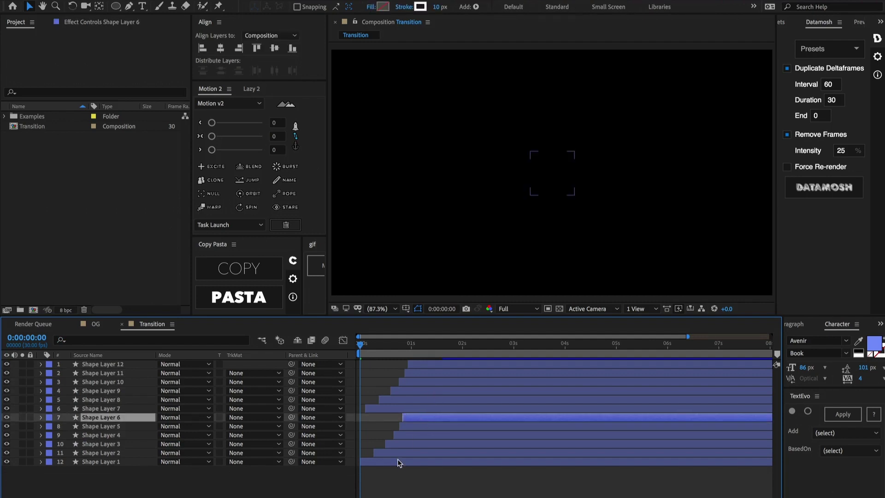
pyautogui.click(382, 452)
pyautogui.keyDown('shift'); pyautogui.click(382, 461); pyautogui.keyUp('shift')
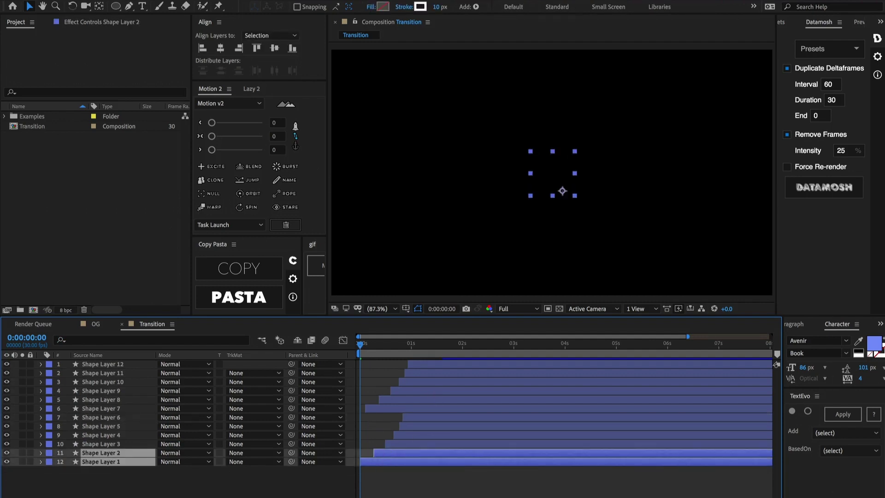
pyautogui.hotkey('ctrl', 'd')
pyautogui.hotkey('ctrl', 'shift', '[')
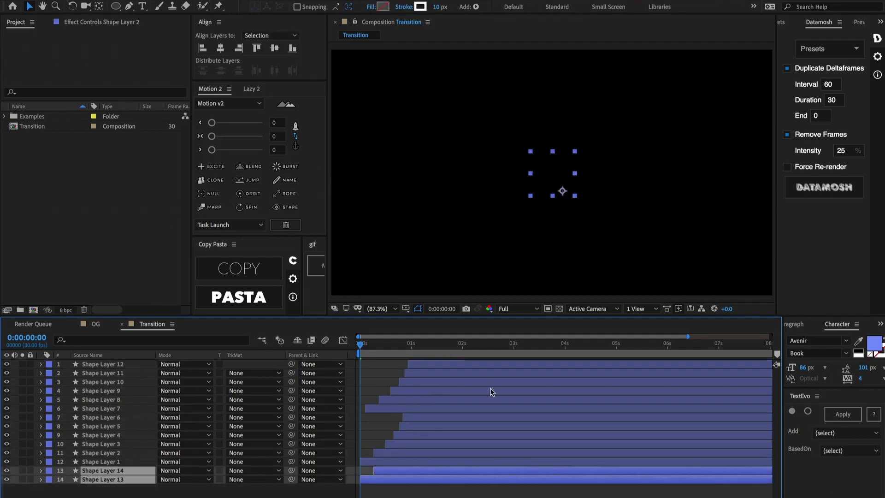
pyautogui.press('u')
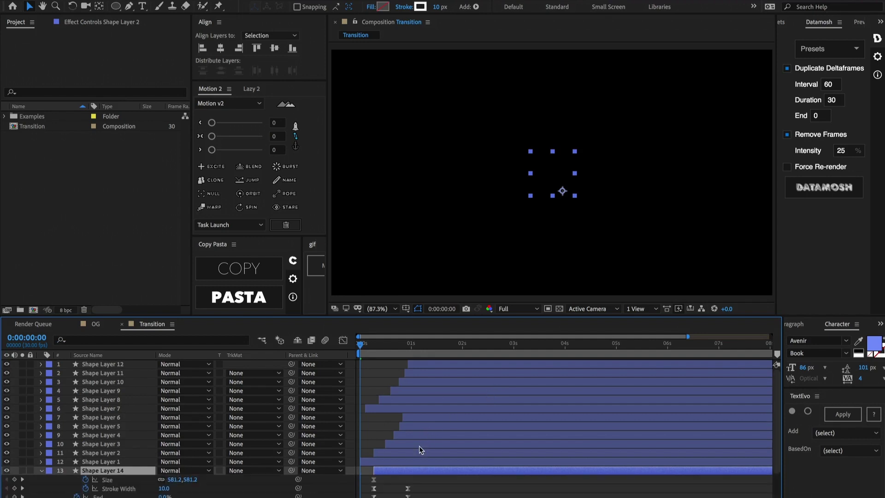
pyautogui.press('`')
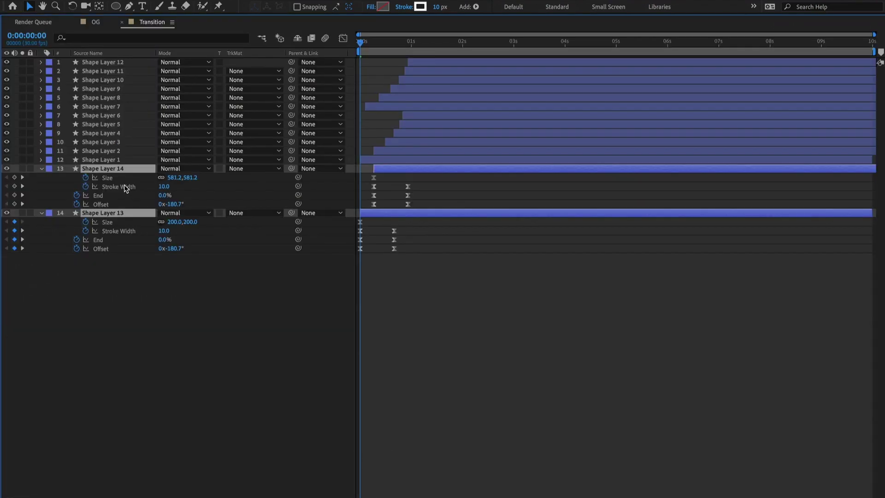
pyautogui.click(125, 187)
pyautogui.keyDown('shift'); pyautogui.click(114, 232); pyautogui.keyUp('shift')
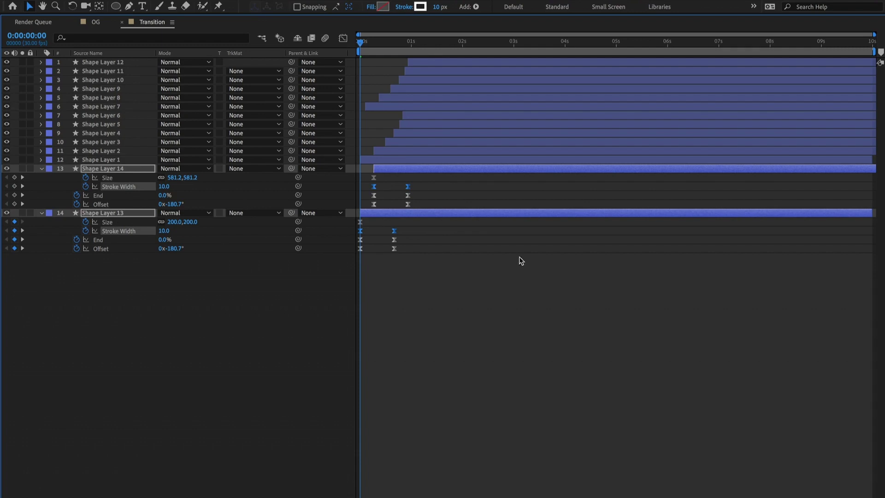
pyautogui.click(490, 189)
pyautogui.click(452, 242)
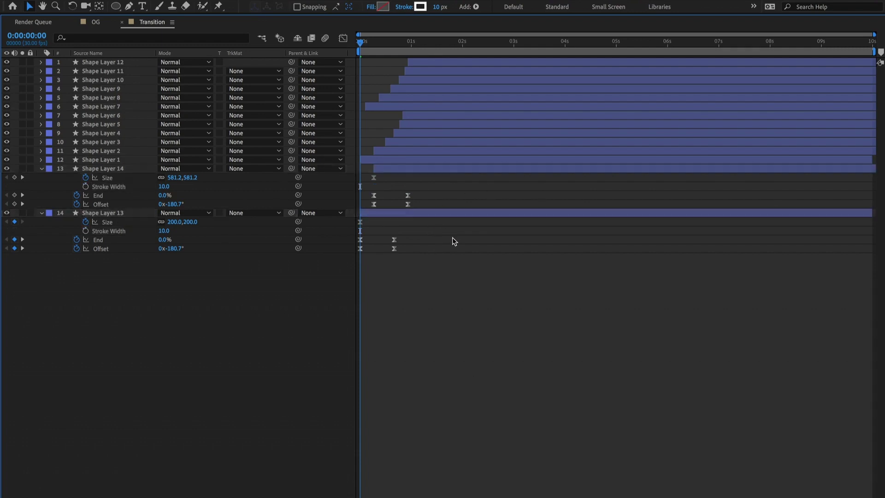
pyautogui.press('`')
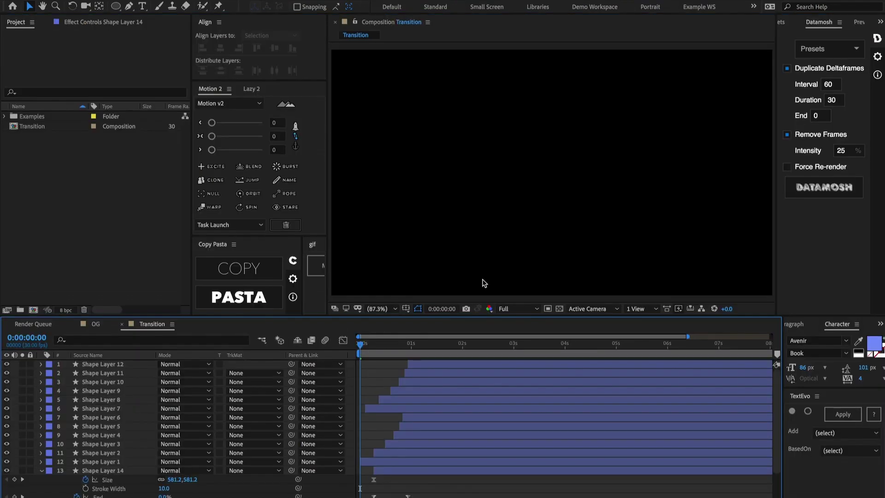
pyautogui.click(396, 453)
# Select all twelve circle layers and shift their bars slightly later in time
pyautogui.keyDown('shift'); pyautogui.click(428, 364); pyautogui.keyUp('shift')
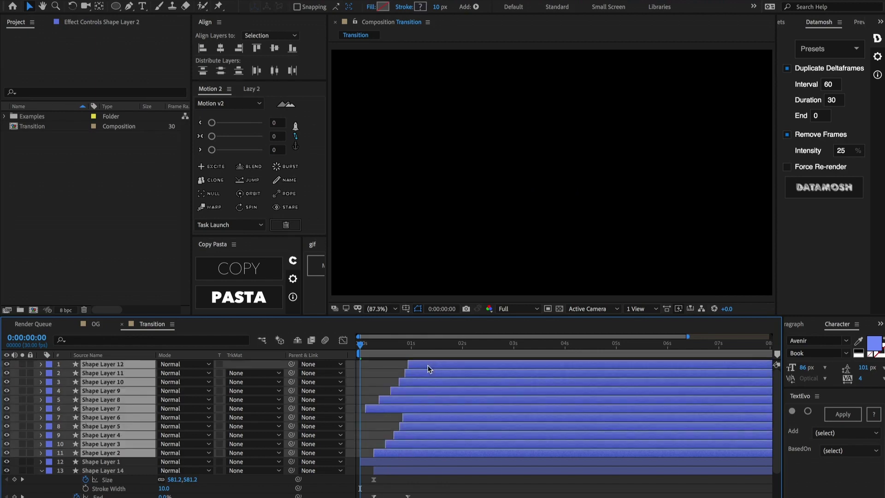
pyautogui.keyDown('shift'); pyautogui.click(376, 462); pyautogui.keyUp('shift')
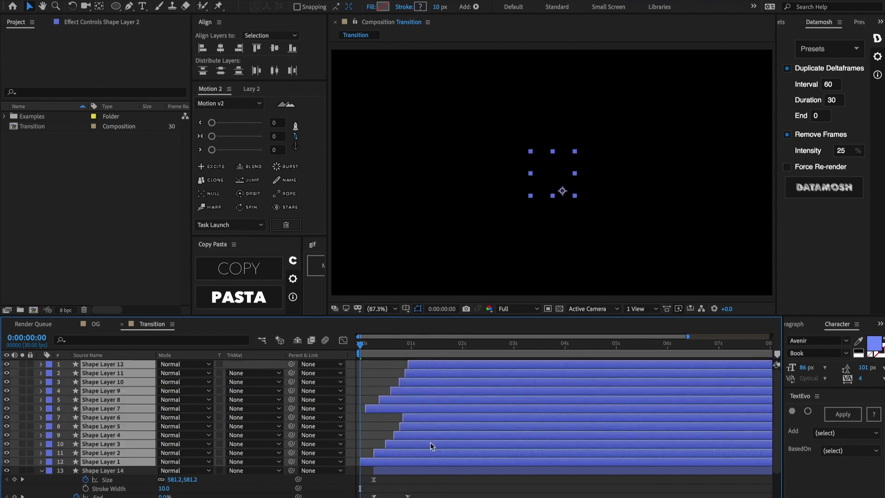
pyautogui.press('space')
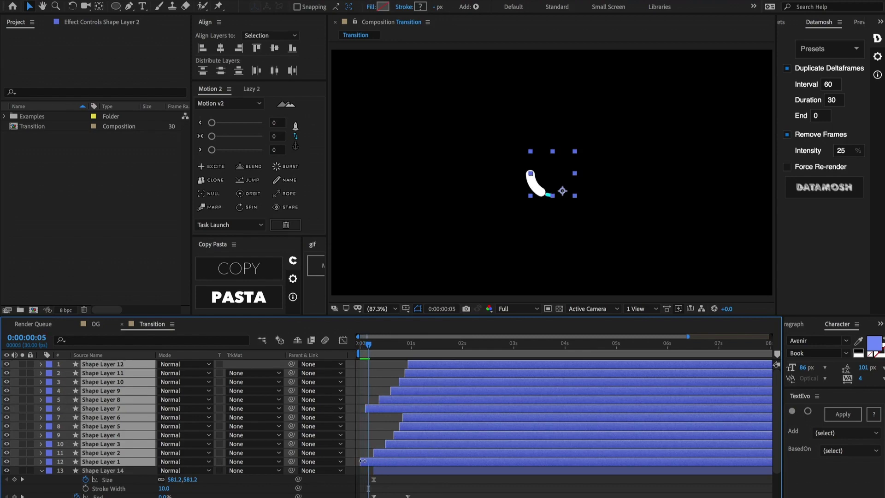
pyautogui.moveTo(369, 463); pyautogui.dragTo(377, 463)
# Give Shape Layers 1–6 a yellow #FFF35C stroke
pyautogui.click(415, 417)
pyautogui.keyDown('shift'); pyautogui.click(381, 462); pyautogui.keyUp('shift')
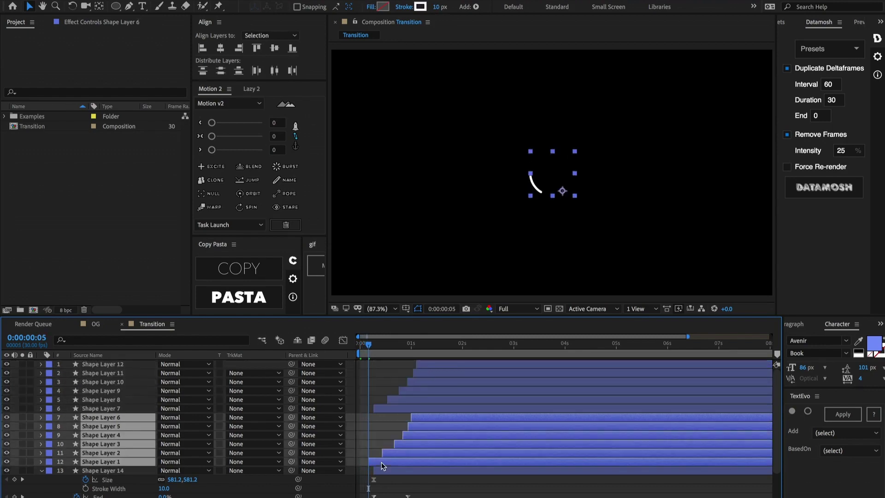
pyautogui.click(421, 6)
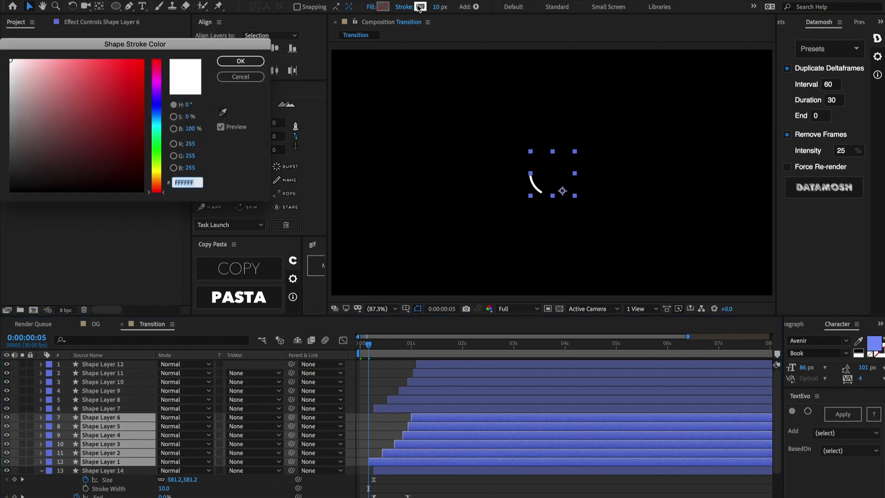
pyautogui.click(156, 172)
pyautogui.click(96, 60)
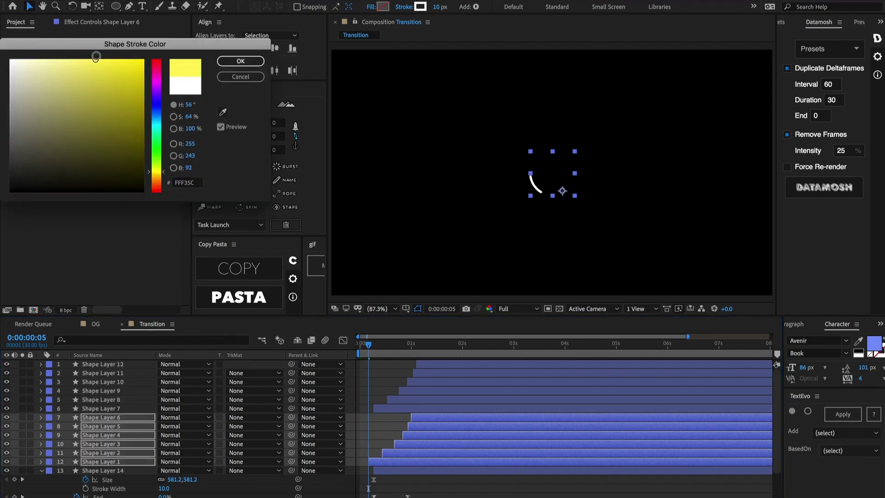
pyautogui.click(241, 61)
pyautogui.press('F2')
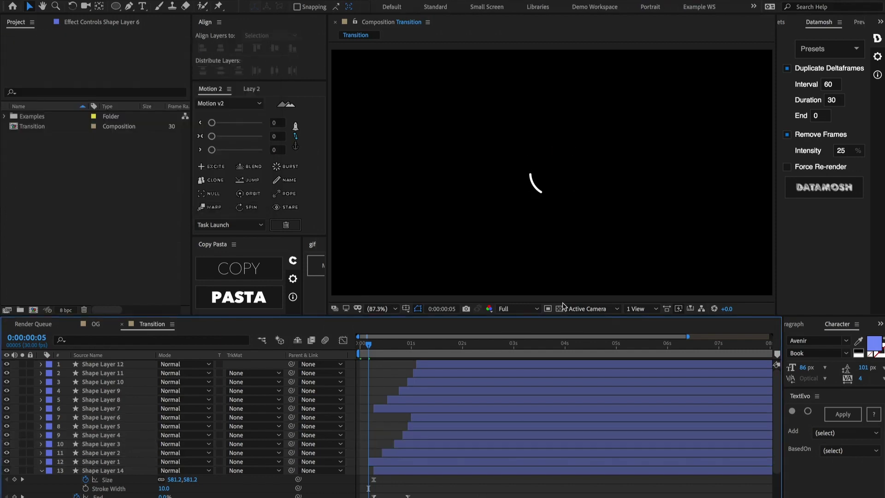
pyautogui.click(466, 344)
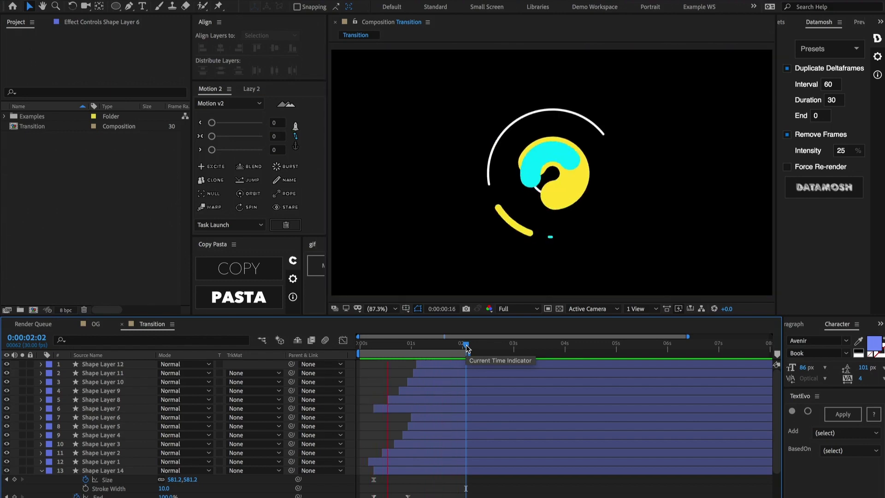
# Stop the preview at 0:00:01:25, where the cyan wipe fills the frame
pyautogui.press('space')
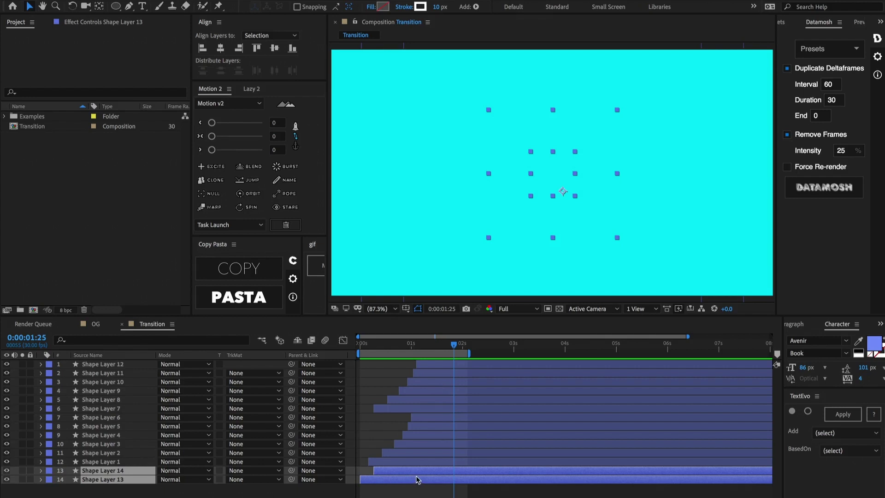
# Filter to the Start properties and add Trim Paths Start keyframes on the two wipe layers
pyautogui.hotkey('ctrl', 'f')
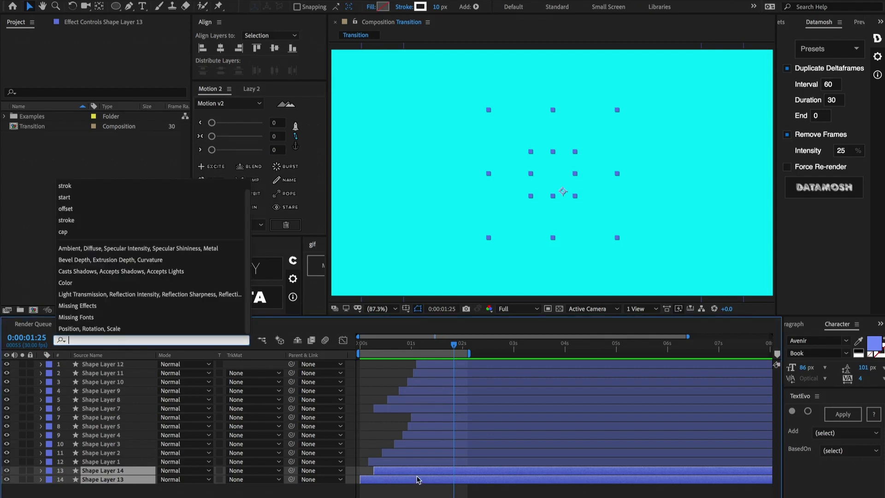
pyautogui.write('start')
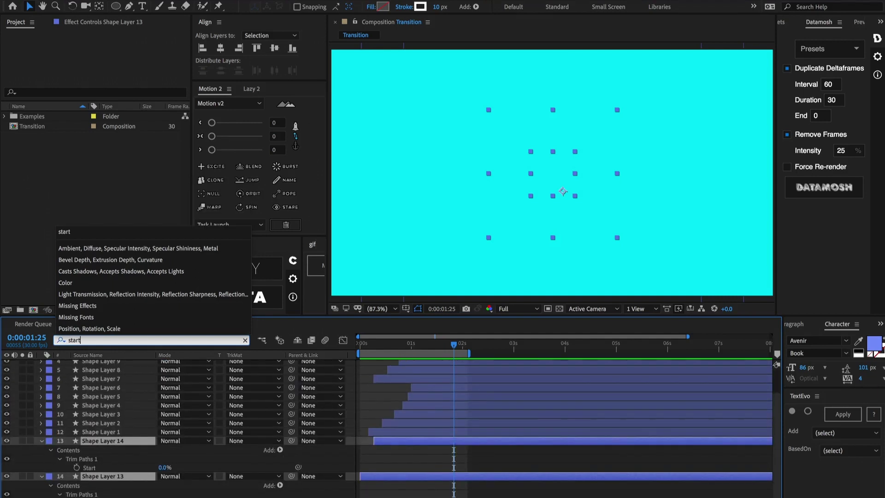
pyautogui.press('Return')
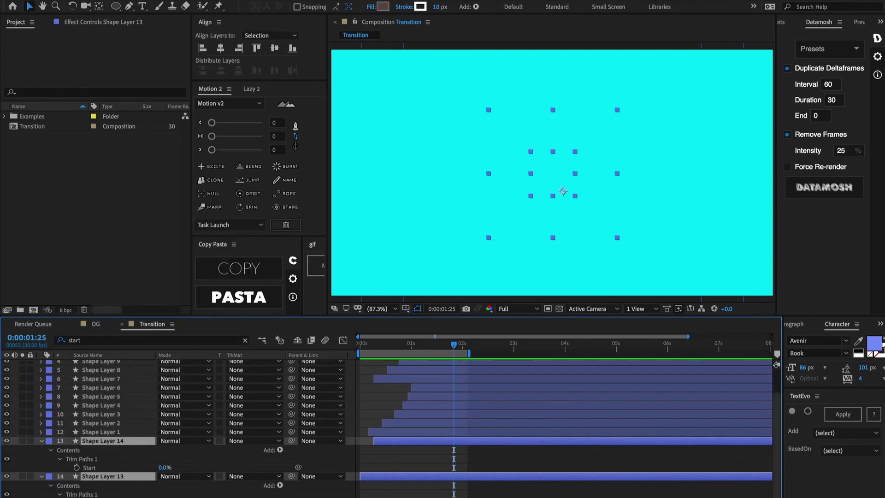
pyautogui.click(77, 468)
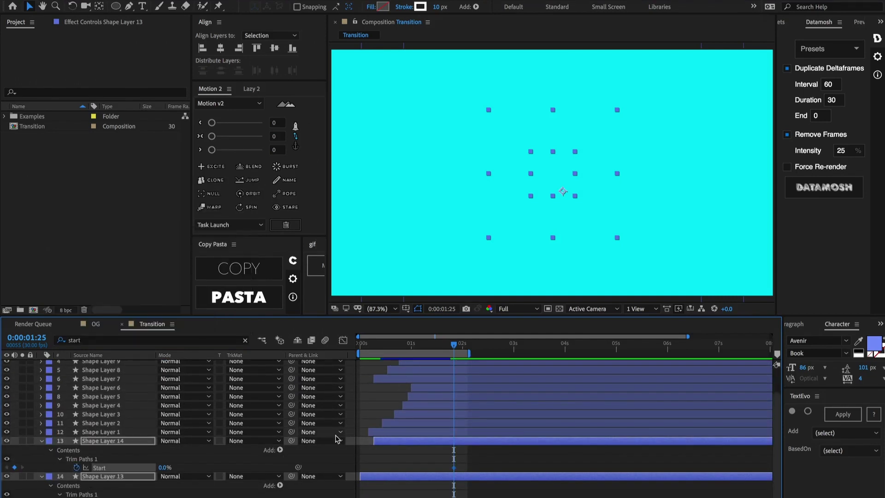
pyautogui.press('u')
pyautogui.scroll(-2, 338, 439)
# Move Shape Layers 14 and 13's 0% Start keyframes back to the layer start
pyautogui.press('`')
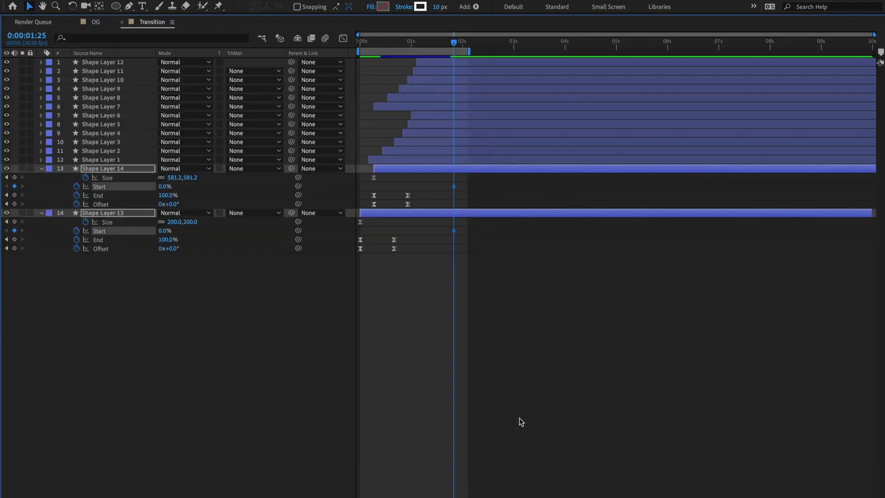
pyautogui.click(460, 258)
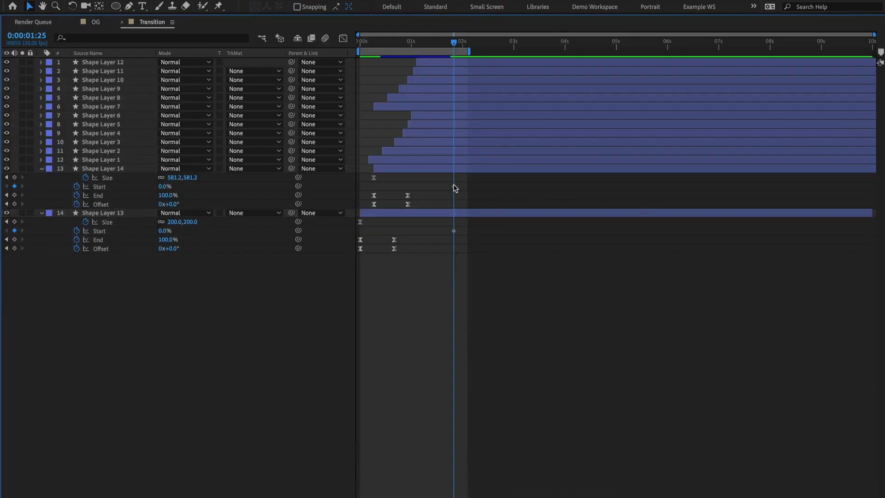
pyautogui.moveTo(454, 188); pyautogui.dragTo(374, 187)
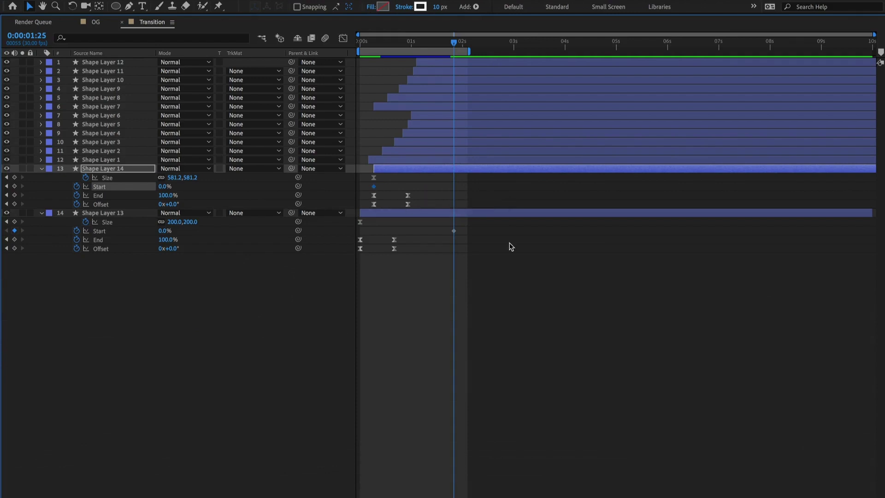
pyautogui.moveTo(454, 230); pyautogui.dragTo(357, 234)
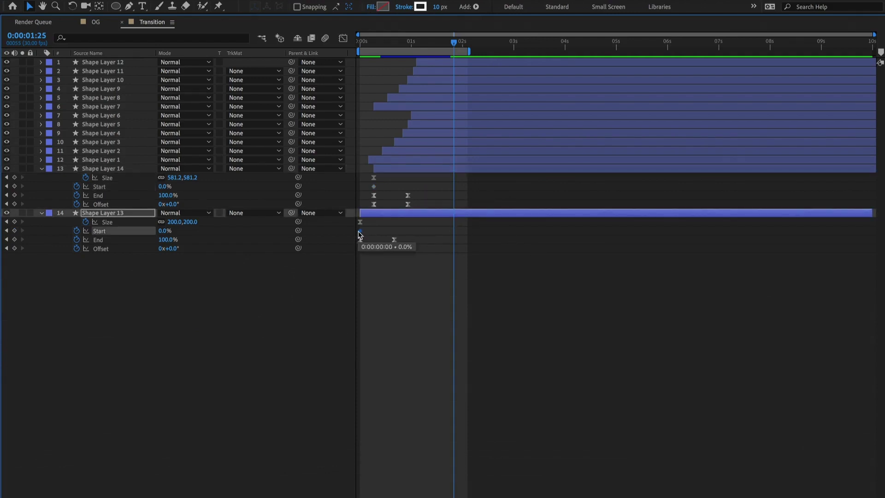
# Set Shape Layer 14's Start to 100% at 0:00:01:25, then begin Shape Layer 13's
pyautogui.click(165, 186)
pyautogui.write('1')
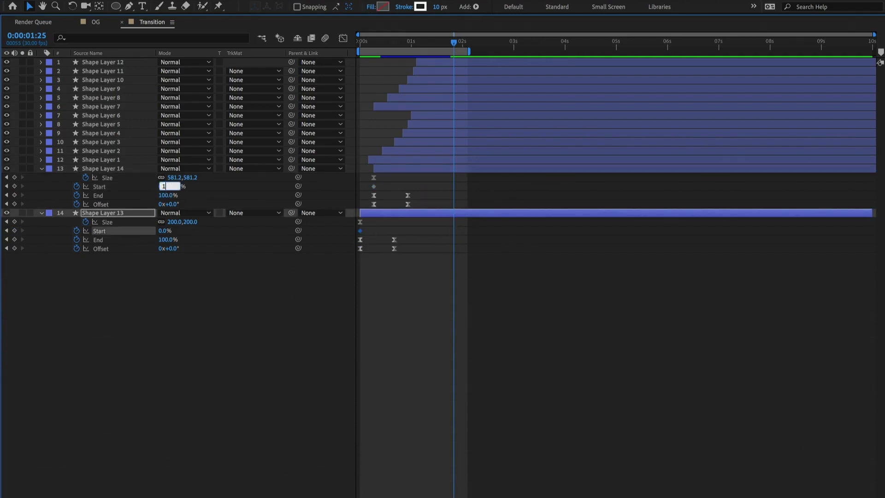
pyautogui.write('00')
pyautogui.press('Return')
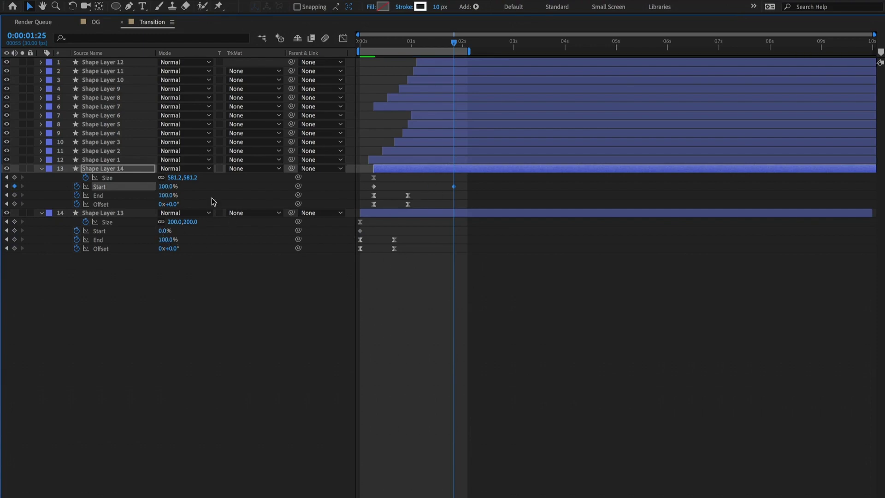
pyautogui.click(165, 231)
# Set Shape Layer 13's Start to 100% and align both 100% Start keys with their End keys
pyautogui.write('100')
pyautogui.press('Return')
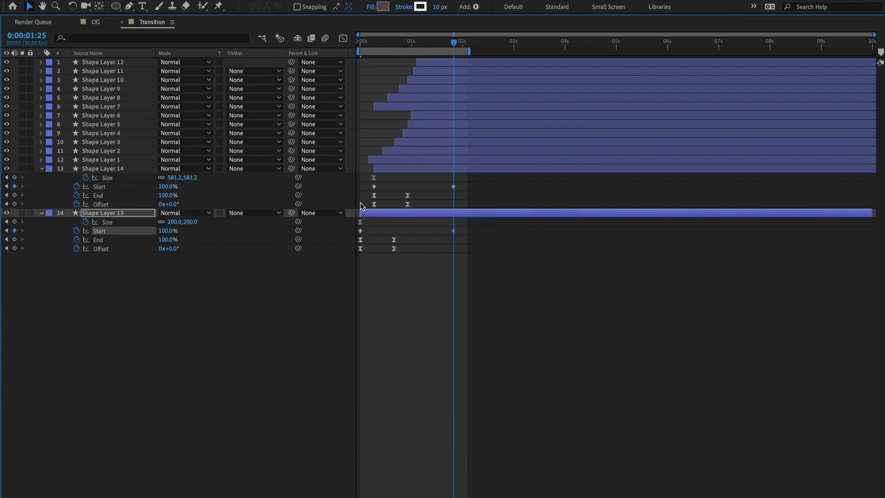
pyautogui.moveTo(454, 231); pyautogui.dragTo(395, 237)
pyautogui.click(453, 186)
pyautogui.moveTo(447, 187); pyautogui.dragTo(368, 192)
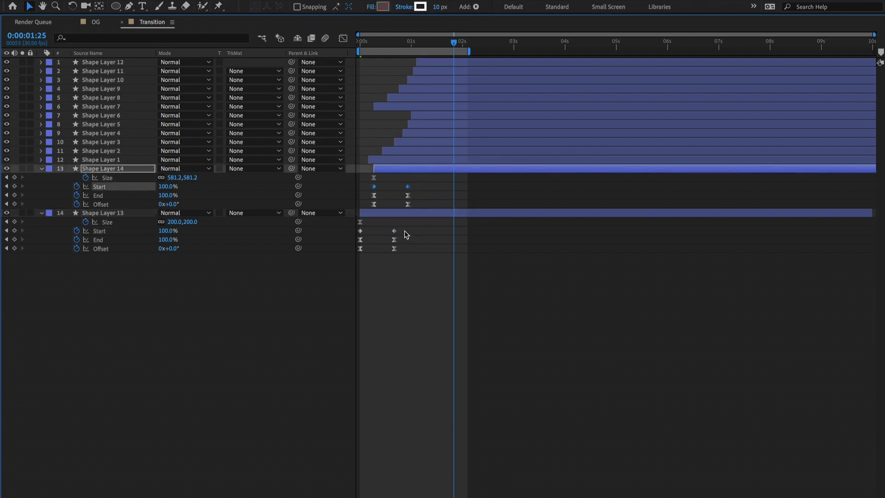
# Apply Easy Ease to both layers' Start keyframes and nudge them about five frames later
pyautogui.moveTo(406, 235); pyautogui.dragTo(350, 229)
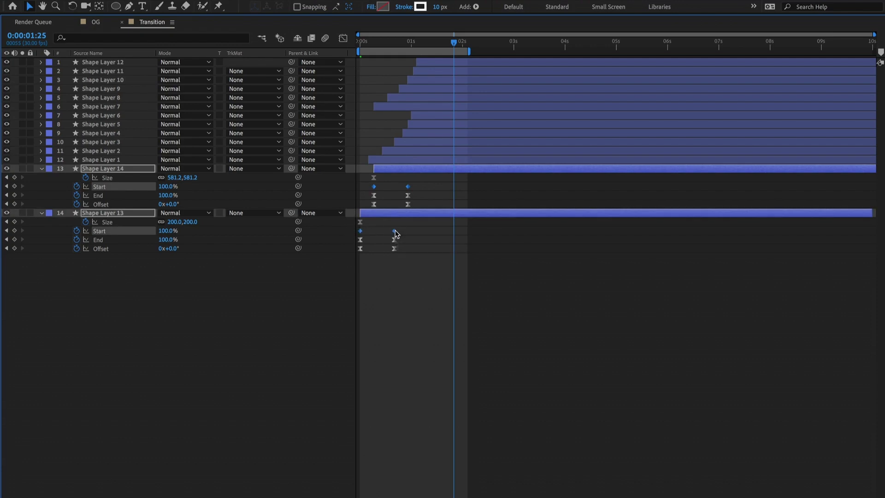
pyautogui.rightClick(395, 230)
pyautogui.moveTo(478, 356)
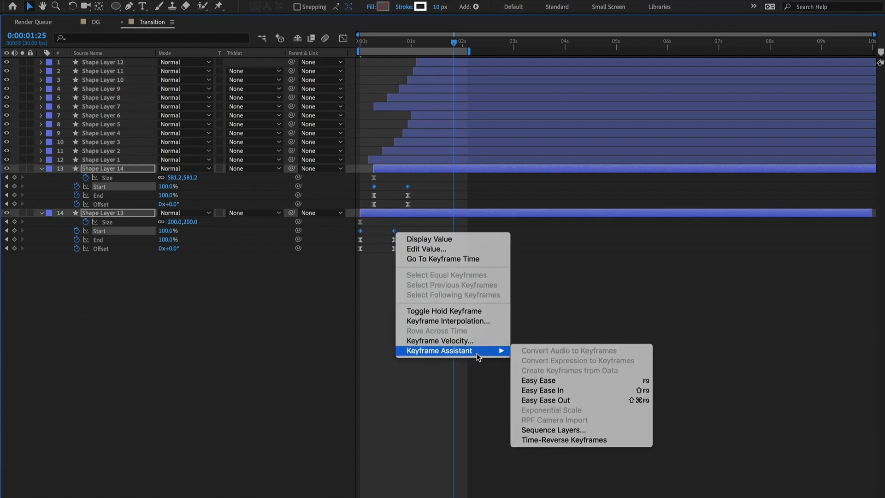
pyautogui.click(554, 385)
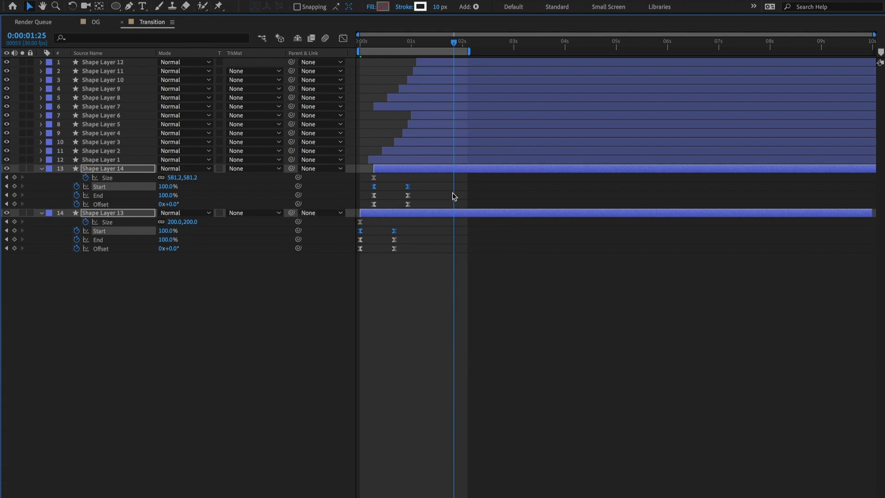
pyautogui.hotkey('alt', 'Right')
pyautogui.hotkey('alt', 'Right')
pyautogui.hotkey('alt', 'Right')
pyautogui.hotkey('alt', 'Right')
pyautogui.hotkey('alt', 'Right')
pyautogui.press('`')
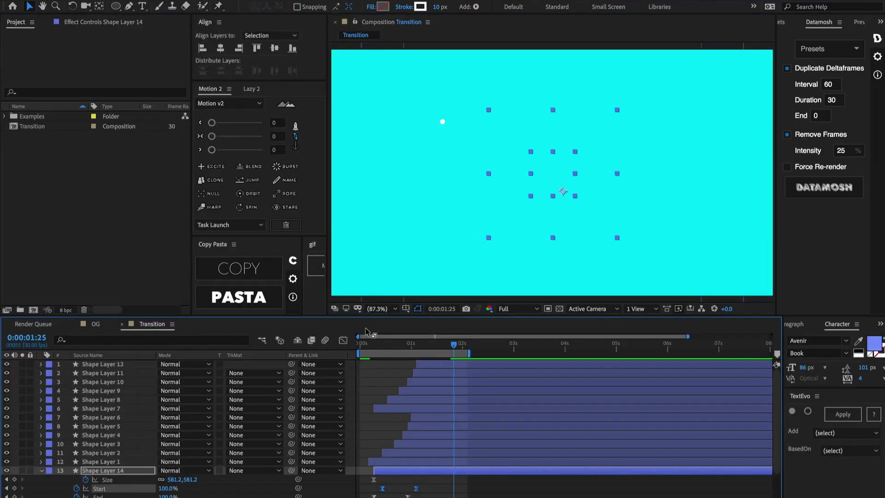